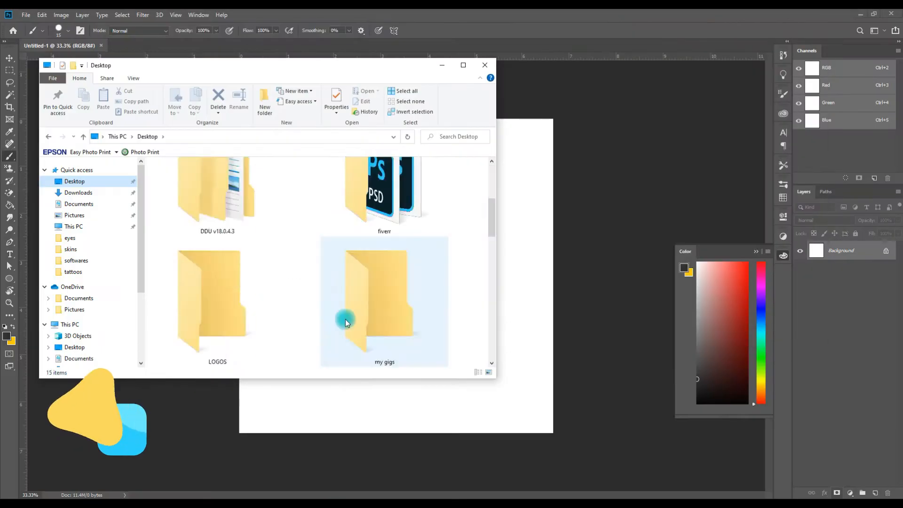
# Place the 4odjn4kfh0o11 Iron Spider image in the document and shift it down the canvas with Free Transform
pyautogui.doubleClick(342, 312)
pyautogui.hotkey('ctrl', '=')
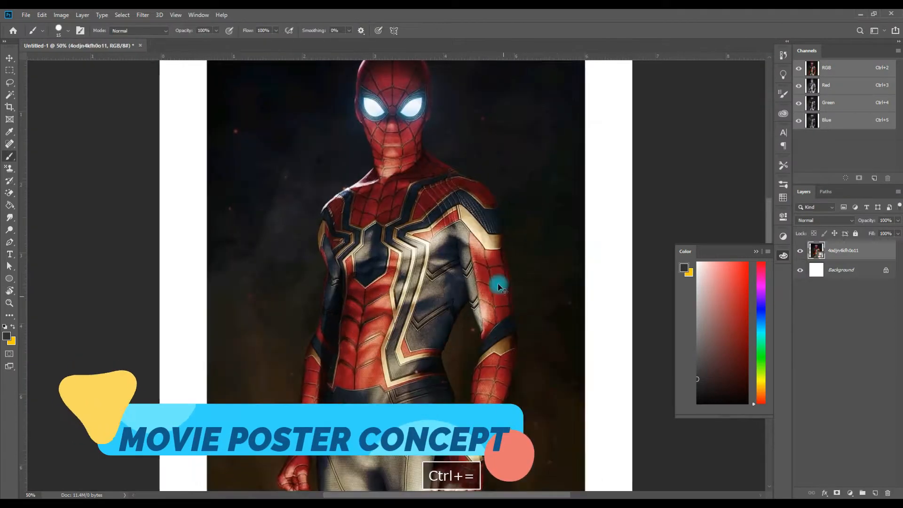
pyautogui.hotkey('ctrl', '-')
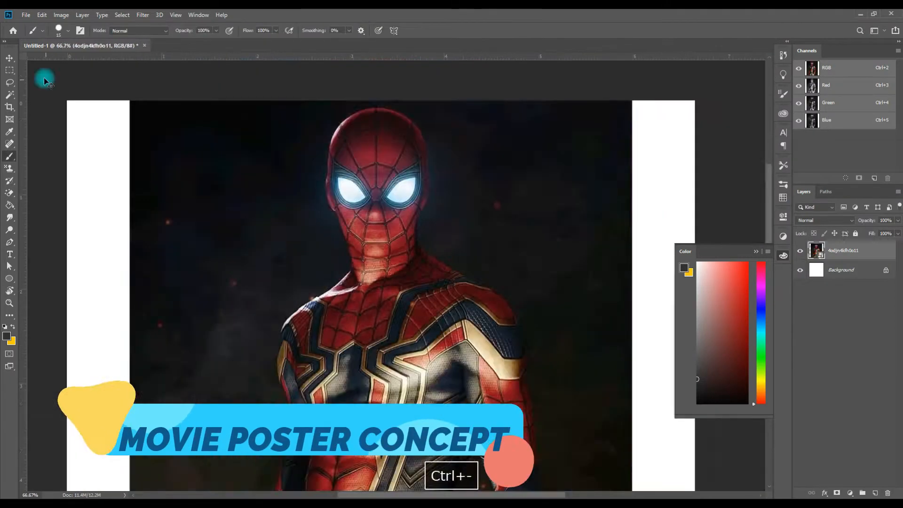
pyautogui.hotkey('ctrl', 't')
pyautogui.moveTo(485, 221); pyautogui.dragTo(447, 287)
# Trace the Iron Spider figure's outline with the Magnetic Lasso, around both arms, shoulders and head, and close the selection
pyautogui.click(10, 83)
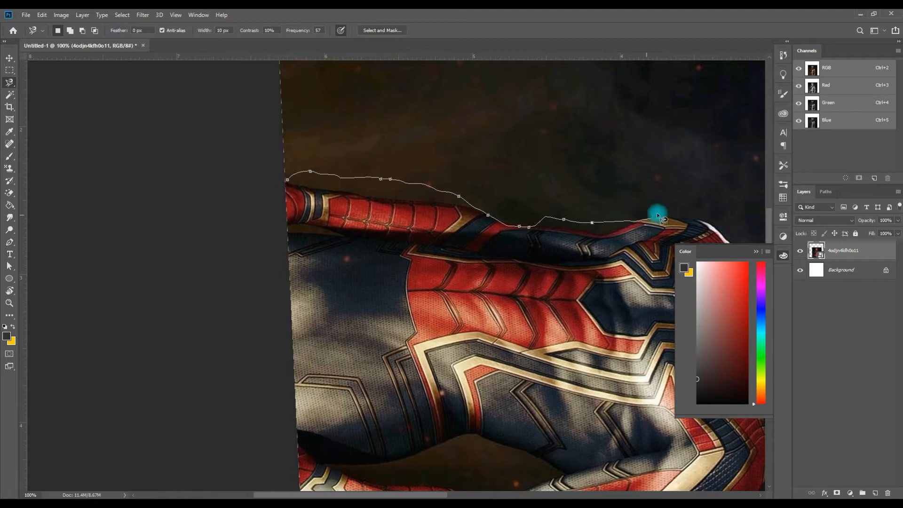
pyautogui.moveTo(659, 216); pyautogui.dragTo(475, 197)
pyautogui.moveTo(581, 269); pyautogui.dragTo(375, 286)
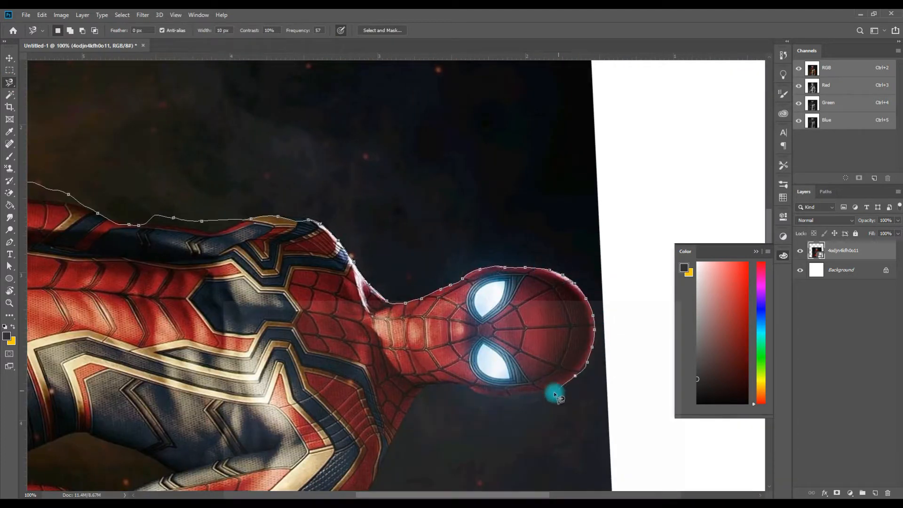
pyautogui.moveTo(402, 416); pyautogui.dragTo(447, 262)
pyautogui.moveTo(322, 381); pyautogui.dragTo(484, 280)
pyautogui.hotkey('ctrl', '-')
pyautogui.moveTo(128, 157)
pyautogui.mouseDown()
pyautogui.moveTo(203, 287)
pyautogui.moveTo(453, 384)
pyautogui.moveTo(528, 258)
pyautogui.mouseUp()
# Copy the selected Iron Spider figure to its own layer and delete the original image layer
pyautogui.hotkey('ctrl', 'j')
pyautogui.click(863, 270)
pyautogui.press('Delete')
# Erase the dark background left along the outer edge of the Iron Spider's first forearm
pyautogui.hotkey('ctrl', '-')
pyautogui.hotkey('ctrl', '-')
pyautogui.hotkey('ctrl', '=')
pyautogui.hotkey('ctrl', '=')
pyautogui.hotkey('ctrl', '=')
pyautogui.press('e')
pyautogui.hotkey('shift', 'e')
pyautogui.hotkey('ctrl', '=')
pyautogui.hotkey('ctrl', '=')
pyautogui.moveTo(350, 288)
pyautogui.mouseDown()
pyautogui.moveTo(297, 296)
pyautogui.moveTo(485, 303)
pyautogui.mouseUp()
pyautogui.hotkey('ctrl', '-')
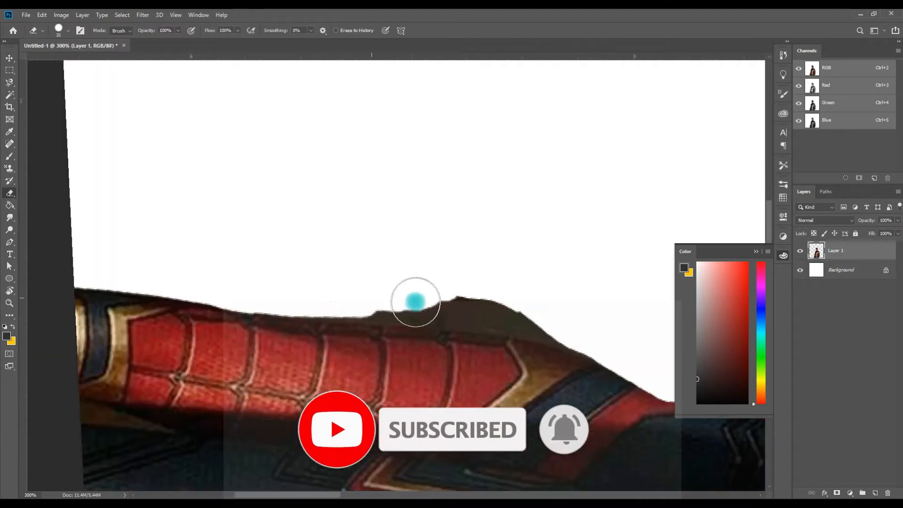
pyautogui.hotkey('ctrl', '-')
# Erase the background in the narrow gap between the Iron Spider's first wrist and hip
pyautogui.hotkey('ctrl', '=')
pyautogui.hotkey('ctrl', '=')
pyautogui.press('space')
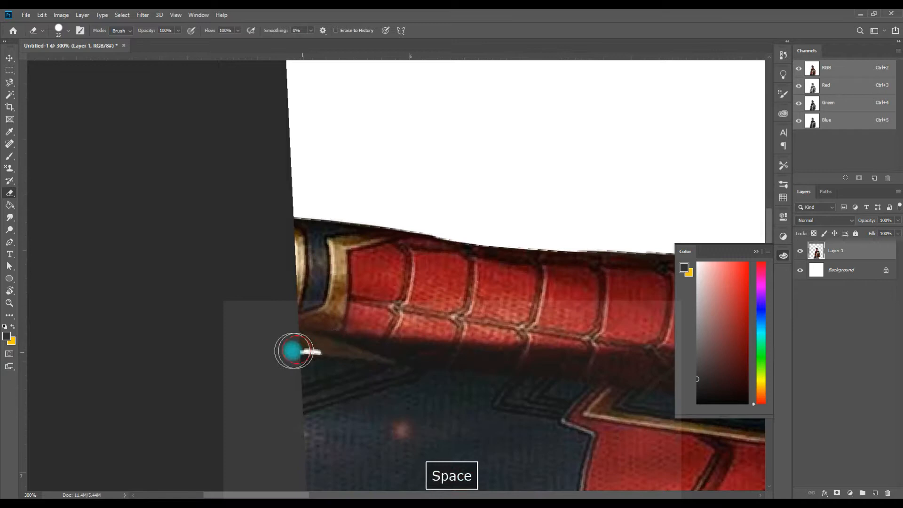
pyautogui.moveTo(396, 360); pyautogui.dragTo(423, 364)
# Erase the dark background left along the outer edge of the Iron Spider's first upper arm
pyautogui.hotkey('ctrl', '-')
pyautogui.hotkey('ctrl', '-')
pyautogui.press('space')
pyautogui.moveTo(484, 319); pyautogui.dragTo(317, 306)
pyautogui.hotkey('ctrl', '=')
pyautogui.moveTo(483, 367); pyautogui.dragTo(476, 359)
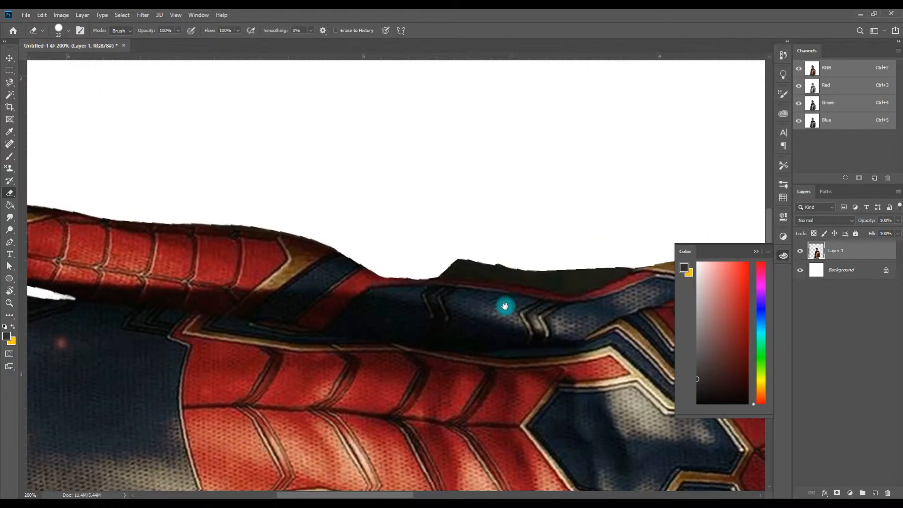
pyautogui.press('space')
pyautogui.moveTo(425, 270); pyautogui.dragTo(446, 283)
pyautogui.hotkey('ctrl', '-')
pyautogui.press('space')
pyautogui.moveTo(504, 367); pyautogui.dragTo(529, 292)
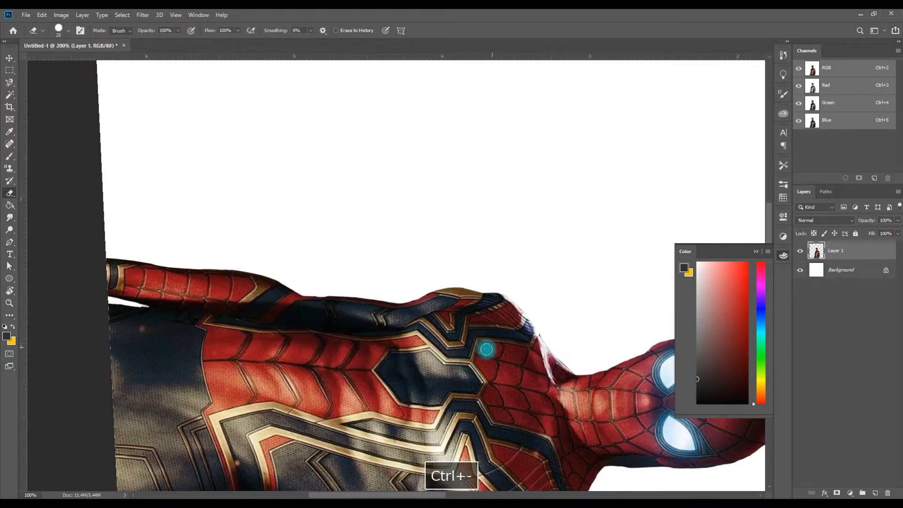
# Clean up the outer edge of the Iron Spider's other forearm with the Eraser
pyautogui.press('space')
pyautogui.moveTo(559, 404); pyautogui.dragTo(606, 179)
pyautogui.hotkey('ctrl', '=')
pyautogui.moveTo(455, 318); pyautogui.dragTo(493, 254)
pyautogui.press('r')
pyautogui.moveTo(388, 374); pyautogui.dragTo(432, 341)
pyautogui.moveTo(266, 385); pyautogui.dragTo(233, 382)
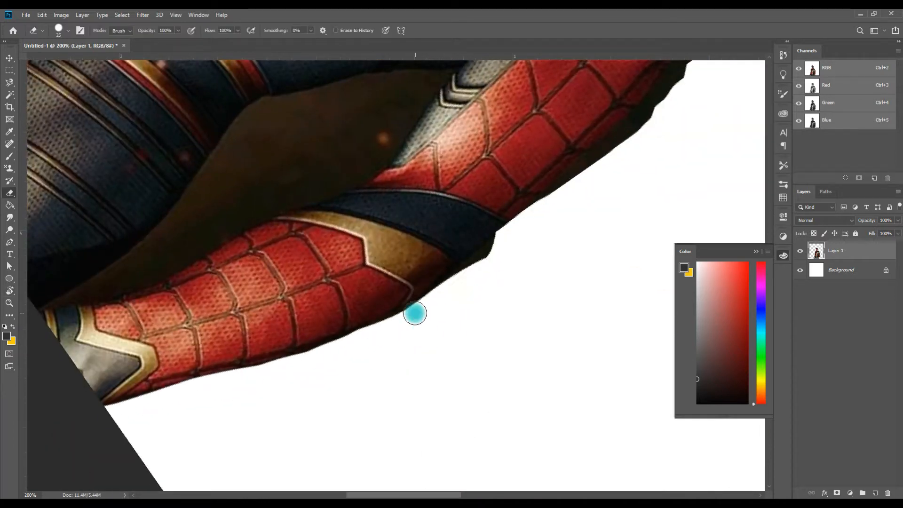
# Erase the background fringe along the outer edge of the Iron Spider's second upper arm, up to the shoulder
pyautogui.press('space')
pyautogui.moveTo(340, 350); pyautogui.dragTo(257, 410)
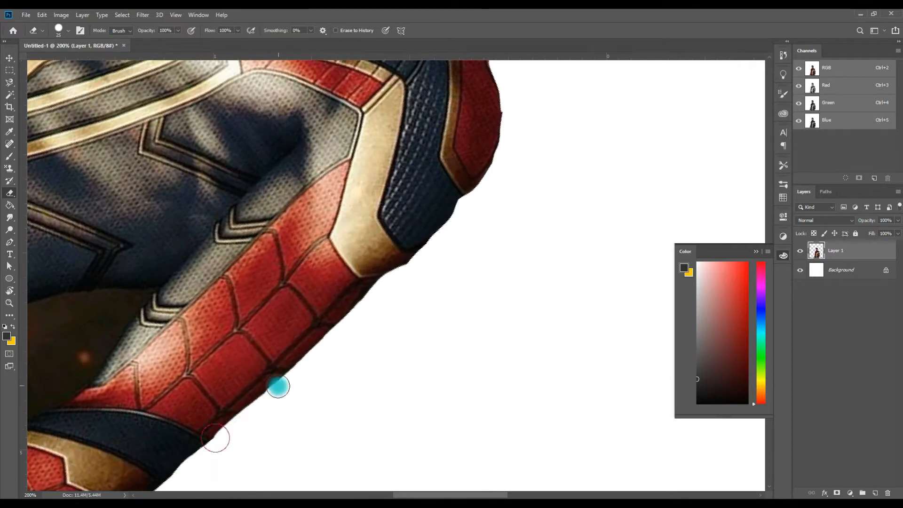
pyautogui.hotkey('ctrl', '-')
pyautogui.hotkey('ctrl', '-')
pyautogui.hotkey('ctrl', '=')
pyautogui.hotkey('ctrl', '=')
# Erase the remaining background fringe along the Iron Spider's shoulder and neck, undoing one stray stroke
pyautogui.press('space')
pyautogui.moveTo(405, 239); pyautogui.dragTo(473, 327)
pyautogui.hotkey('ctrl', '-')
pyautogui.hotkey('ctrl', '-')
pyautogui.press('r')
pyautogui.hotkey('ctrl', '=')
pyautogui.hotkey('ctrl', '=')
pyautogui.hotkey('ctrl', '=')
pyautogui.press('r')
pyautogui.moveTo(366, 297)
pyautogui.mouseDown()
pyautogui.moveTo(394, 312)
pyautogui.moveTo(411, 310)
pyautogui.mouseUp()
pyautogui.hotkey('ctrl', 'z')
pyautogui.moveTo(305, 378)
pyautogui.mouseDown()
pyautogui.moveTo(379, 361)
pyautogui.moveTo(420, 300)
pyautogui.mouseUp()
# Clean up the edge of the Iron Spider's mask with a smaller Eraser
pyautogui.hotkey('ctrl', '-')
pyautogui.press('space')
pyautogui.moveTo(297, 446); pyautogui.dragTo(428, 237)
pyautogui.press('r')
pyautogui.moveTo(401, 375); pyautogui.dragTo(492, 254)
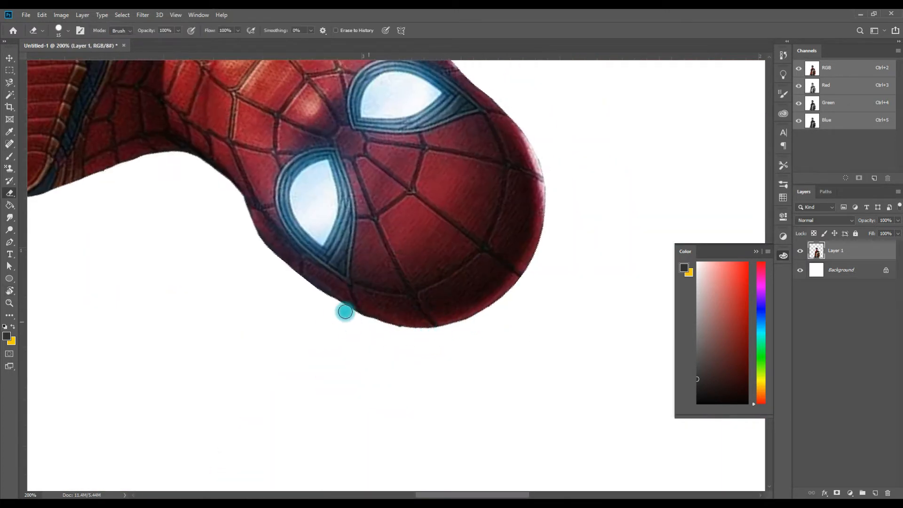
pyautogui.moveTo(370, 325); pyautogui.dragTo(336, 303)
# Erase the dark background enclosed between the Iron Spider's second arm and torso with an enlarged Eraser
pyautogui.hotkey('ctrl', '-')
pyautogui.moveTo(202, 155); pyautogui.dragTo(494, 399)
pyautogui.press('r')
pyautogui.moveTo(323, 353); pyautogui.dragTo(381, 381)
pyautogui.hotkey('ctrl', '=')
pyautogui.moveTo(197, 423); pyautogui.dragTo(359, 252)
pyautogui.press(']')
pyautogui.press(']')
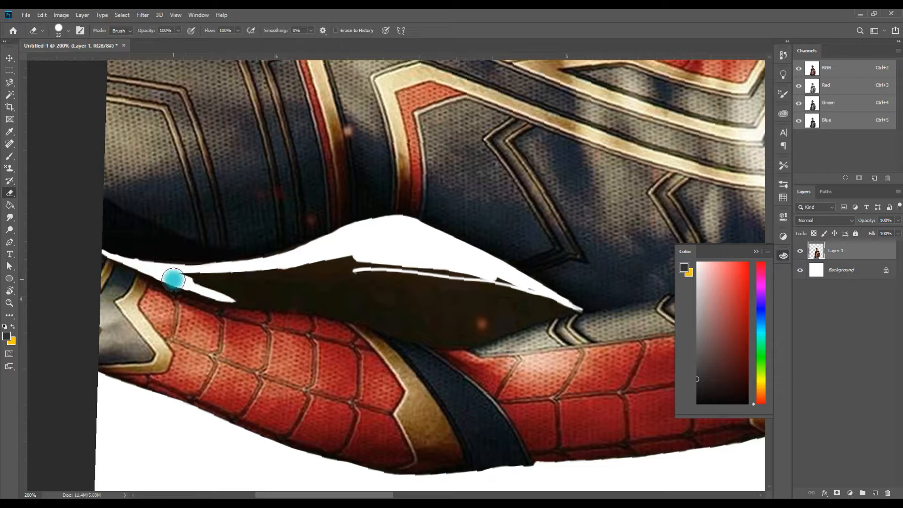
pyautogui.moveTo(360, 296)
pyautogui.mouseDown()
pyautogui.moveTo(461, 342)
pyautogui.moveTo(458, 281)
pyautogui.mouseUp()
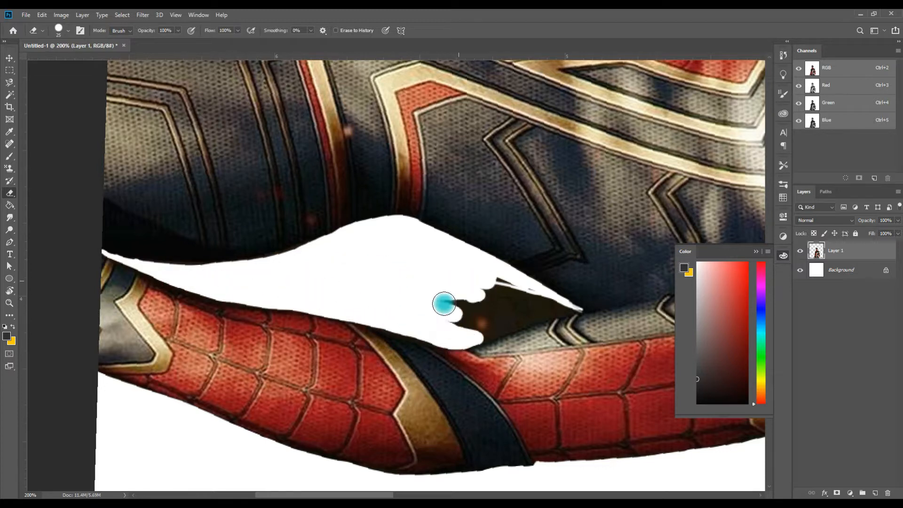
pyautogui.hotkey('ctrl', '-')
pyautogui.hotkey('ctrl', '-')
pyautogui.hotkey('ctrl', '-')
pyautogui.hotkey('ctrl', '-')
pyautogui.hotkey('ctrl', '-')
pyautogui.hotkey('ctrl', '+')
pyautogui.hotkey('ctrl', '+')
pyautogui.hotkey('ctrl', '+')
pyautogui.press('r')
pyautogui.moveTo(441, 331)
pyautogui.mouseDown()
pyautogui.moveTo(450, 230)
pyautogui.moveTo(451, 329)
pyautogui.mouseUp()
# Place the spider-man-3-header-new image in the document, and scale and position it beside the Iron Spider
pyautogui.click(10, 59)
pyautogui.hotkey('ctrl', '-')
pyautogui.hotkey('ctrl', '-')
pyautogui.click(523, 439)
pyautogui.hotkey('alt', 'Tab')
pyautogui.press('Return')
pyautogui.hotkey('ctrl', '=')
pyautogui.moveTo(460, 372); pyautogui.dragTo(548, 487)
pyautogui.hotkey('ctrl', '-')
pyautogui.moveTo(492, 412)
pyautogui.mouseDown()
pyautogui.moveTo(402, 412)
pyautogui.moveTo(388, 449)
pyautogui.mouseUp()
pyautogui.moveTo(397, 246); pyautogui.dragTo(415, 227)
pyautogui.press('Return')
# Trace the unmasked Spider-Man with the Magnetic Lasso, up the first arm, around the head and down to the second arm
pyautogui.hotkey('ctrl', '=')
pyautogui.hotkey('ctrl', '=')
pyautogui.moveTo(338, 376); pyautogui.dragTo(413, 216)
pyautogui.click(9, 82)
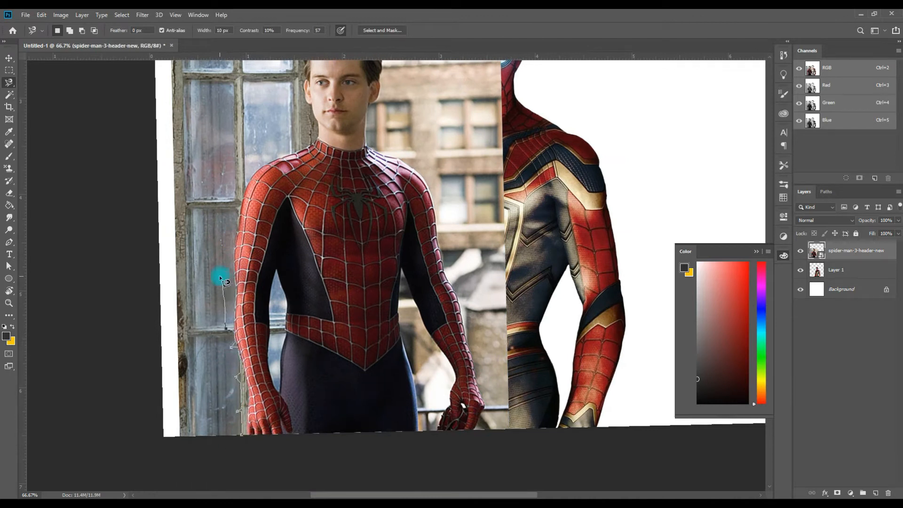
pyautogui.moveTo(314, 111); pyautogui.dragTo(382, 282)
pyautogui.hotkey('ctrl', '=')
pyautogui.hotkey('ctrl', '=')
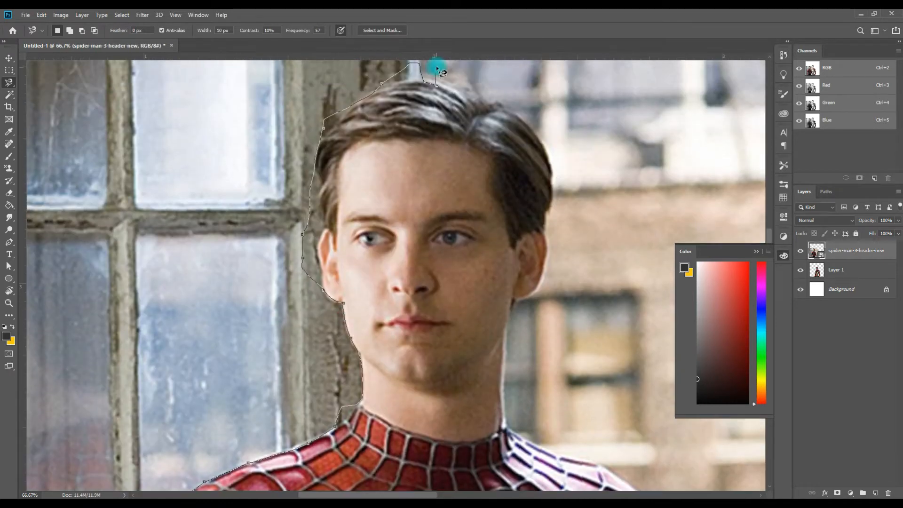
pyautogui.moveTo(592, 463); pyautogui.dragTo(303, 138)
pyautogui.moveTo(442, 466); pyautogui.dragTo(413, 207)
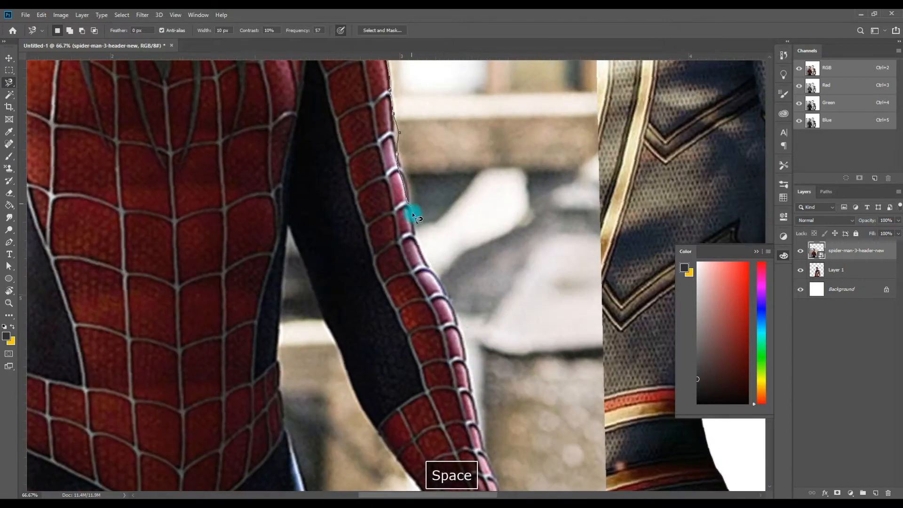
# Continue the Magnetic Lasso outline down the second arm and along the canvas's lower edge, and close the selection
pyautogui.moveTo(456, 394); pyautogui.dragTo(436, 206)
pyautogui.moveTo(517, 444); pyautogui.dragTo(437, 278)
pyautogui.hotkey('ctrl', '-')
pyautogui.moveTo(70, 331); pyautogui.dragTo(181, 411)
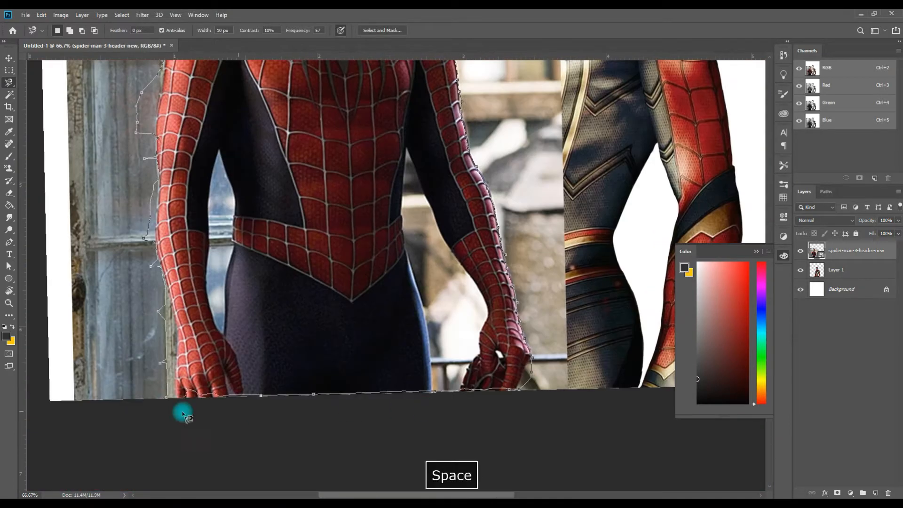
pyautogui.doubleClick(167, 392)
# Copy the selected unmasked Spider-Man to its own layer and delete the spider-man-3-header-new layer
pyautogui.hotkey('ctrl', 'j')
pyautogui.click(838, 277)
pyautogui.press('Delete')
# Scale the unmasked Spider-Man to about 102% and move him against the Iron Spider
pyautogui.hotkey('ctrl', '-')
pyautogui.hotkey('ctrl', '-')
pyautogui.hotkey('ctrl', '-')
pyautogui.press('v')
pyautogui.moveTo(330, 379); pyautogui.dragTo(332, 387)
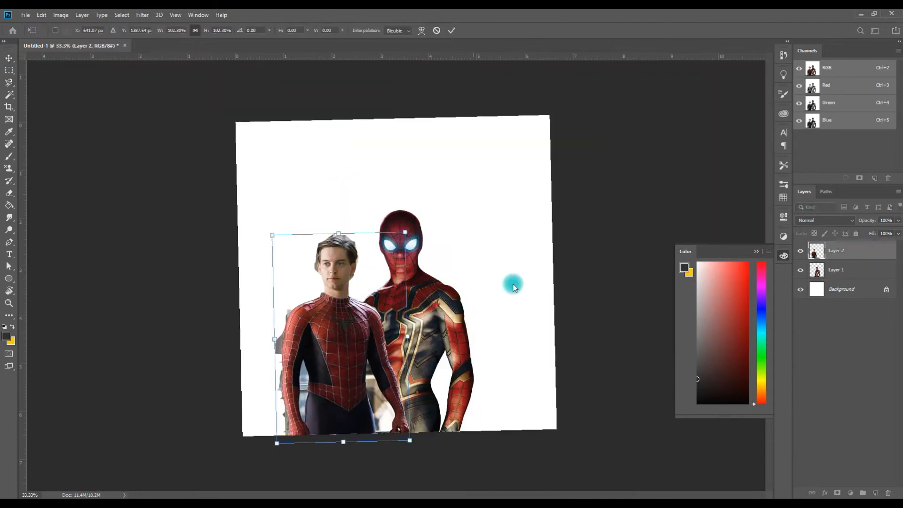
pyautogui.press('Return')
# Move Layer 2 below Layer 1, scale it to about 97.6% and tuck the figure behind the Iron Spider
pyautogui.moveTo(837, 250); pyautogui.dragTo(838, 279)
pyautogui.hotkey('ctrl', '-')
pyautogui.moveTo(419, 226); pyautogui.dragTo(437, 192)
pyautogui.moveTo(404, 310); pyautogui.dragTo(395, 331)
pyautogui.moveTo(435, 459); pyautogui.dragTo(411, 423)
pyautogui.moveTo(367, 338); pyautogui.dragTo(379, 355)
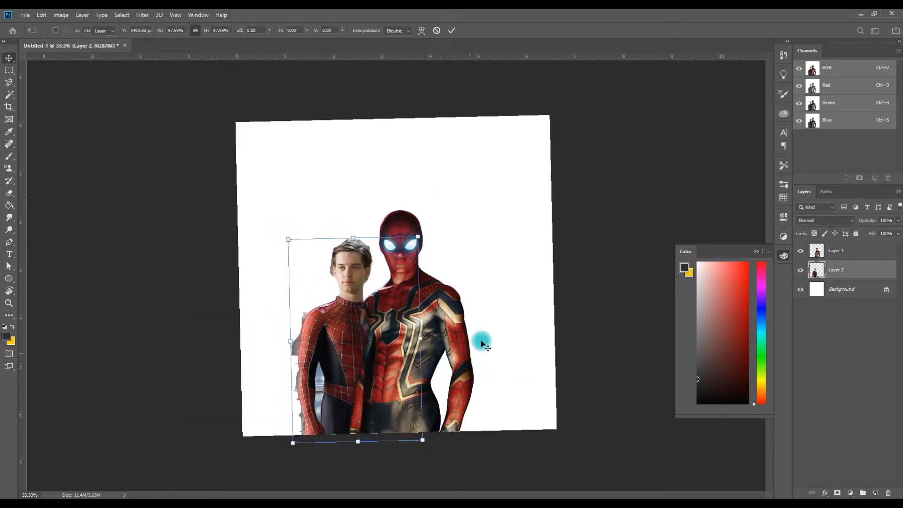
pyautogui.press('Return')
# Erase the leftover window background along the outer edge of the unmasked Spider-Man's arm on Layer 2
pyautogui.hotkey('ctrl', '+')
pyautogui.hotkey('ctrl', '+')
pyautogui.click(819, 254)
pyautogui.moveTo(498, 248); pyautogui.dragTo(405, 343)
pyautogui.press('e')
pyautogui.hotkey('ctrl', '+')
pyautogui.hotkey('ctrl', '+')
pyautogui.moveTo(338, 288); pyautogui.dragTo(658, 298)
pyautogui.moveTo(129, 287)
pyautogui.mouseDown()
pyautogui.moveTo(158, 291)
pyautogui.moveTo(158, 301)
pyautogui.mouseUp()
pyautogui.click(837, 271)
pyautogui.click(800, 271)
pyautogui.click(800, 270)
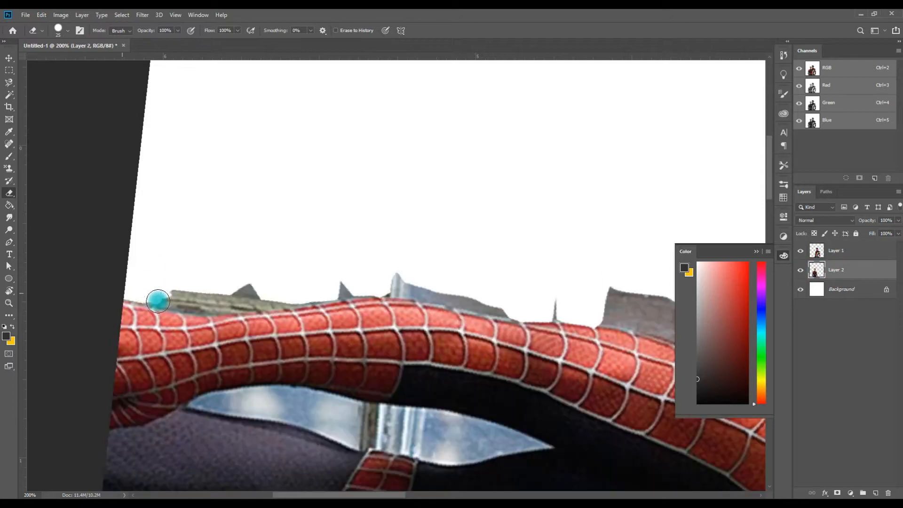
pyautogui.press('space')
pyautogui.moveTo(529, 315); pyautogui.dragTo(462, 283)
# Erase the remaining window background above the unmasked Spider-Man's arm and in the gap between the arm and torso
pyautogui.press('space')
pyautogui.moveTo(660, 367); pyautogui.dragTo(250, 279)
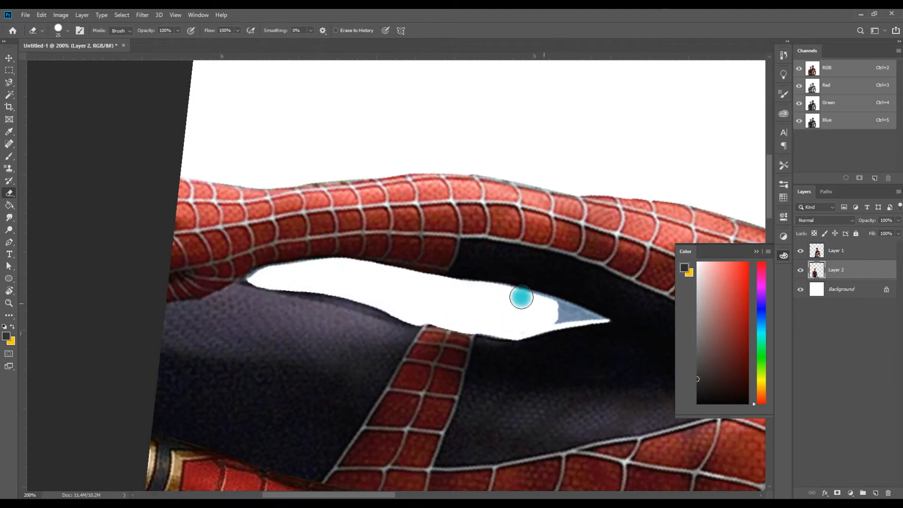
pyautogui.press('space')
pyautogui.moveTo(569, 322); pyautogui.dragTo(382, 360)
# Erase the leftover background around the unmasked Spider-Man's ears and hair on Layer 2
pyautogui.press('space')
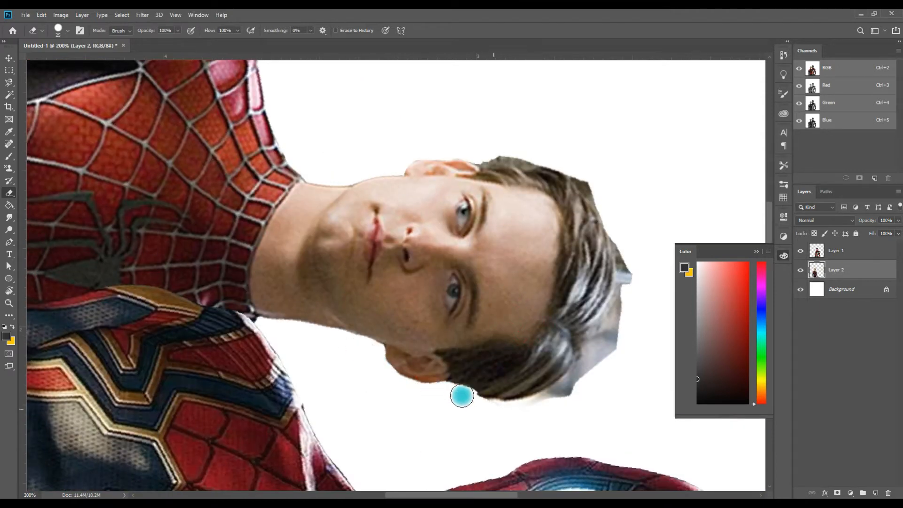
pyautogui.hotkey('ctrl', '-')
pyautogui.hotkey('ctrl', '-')
pyautogui.hotkey('ctrl', '-')
pyautogui.press('space')
pyautogui.moveTo(496, 417); pyautogui.dragTo(563, 189)
pyautogui.press('r')
# Bring the picture of the third Spider-Man in the blue and red suit into the composition and flip it horizontally
pyautogui.hotkey('alt', 'Tab')
pyautogui.scroll(7, 464, 267)
pyautogui.scroll(-10, 464, 268)
pyautogui.scroll(2, 451, 320)
pyautogui.rightClick(589, 398)
pyautogui.click(608, 381)
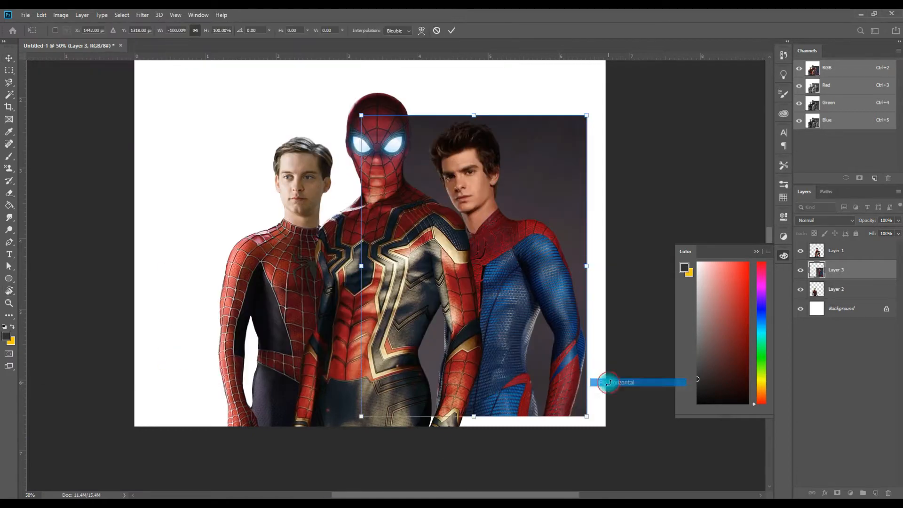
# Scale the third Spider-Man picture to about 106.5% and position him behind the Iron Spider's free shoulder
pyautogui.moveTo(532, 282); pyautogui.dragTo(540, 317)
pyautogui.moveTo(596, 150); pyautogui.dragTo(610, 129)
pyautogui.moveTo(559, 214); pyautogui.dragTo(558, 210)
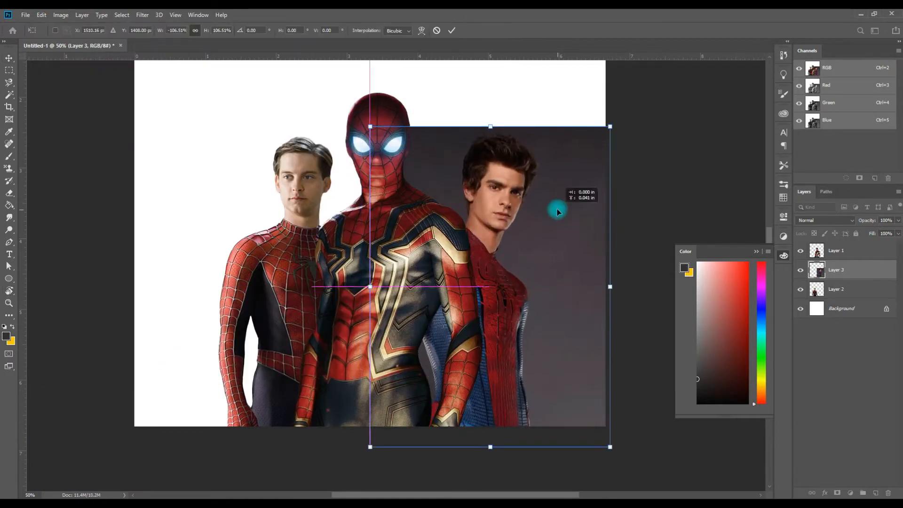
pyautogui.press('Return')
# Trace the third Spider-Man's shoulder, arm and lower edge with the Magnetic Lasso, starting at the collar
pyautogui.hotkey('ctrl', '=')
pyautogui.press('r')
pyautogui.moveTo(537, 244); pyautogui.dragTo(409, 131)
pyautogui.press('space')
pyautogui.moveTo(427, 359); pyautogui.dragTo(306, 200)
pyautogui.click(9, 82)
pyautogui.hotkey('ctrl', '=')
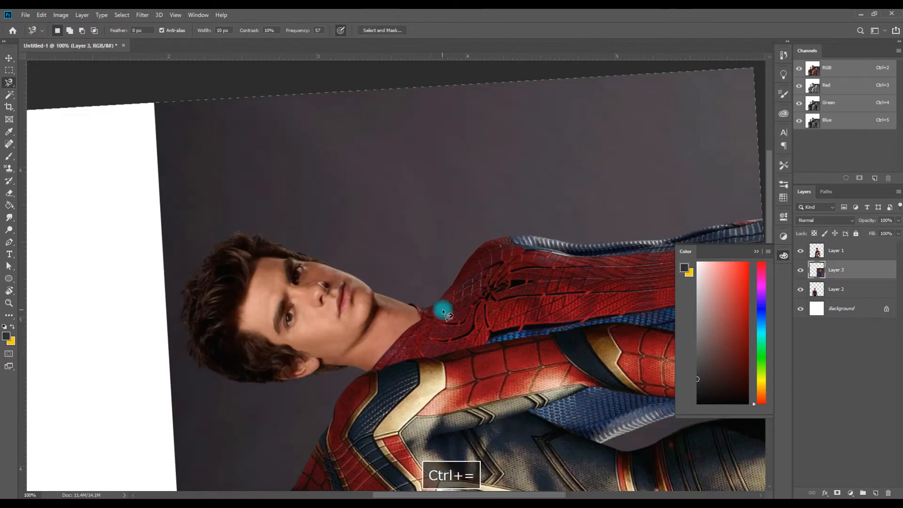
pyautogui.press('space')
pyautogui.moveTo(712, 217); pyautogui.dragTo(543, 121)
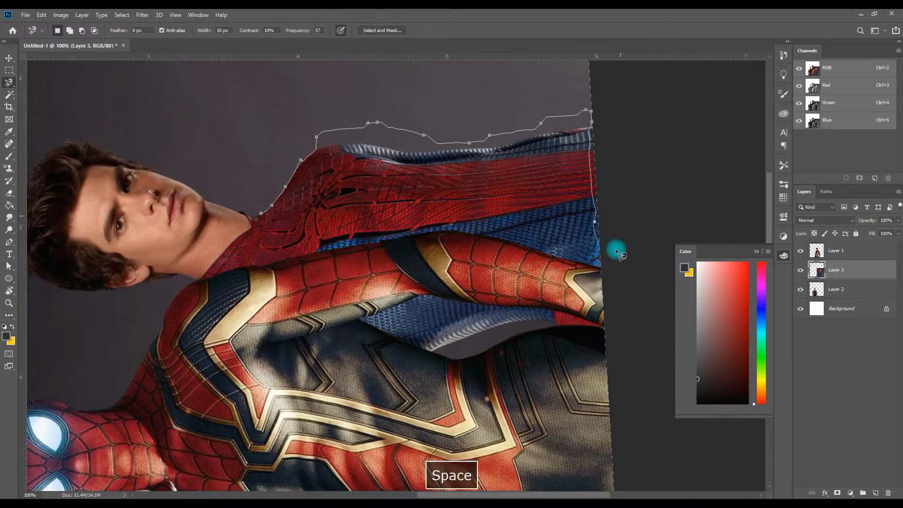
pyautogui.press('space')
pyautogui.moveTo(173, 297); pyautogui.dragTo(366, 302)
# Close the lasso outline around the third Spider-Man's neck and head and copy him to his own layer in place of Layer 3
pyautogui.hotkey('ctrl', '=')
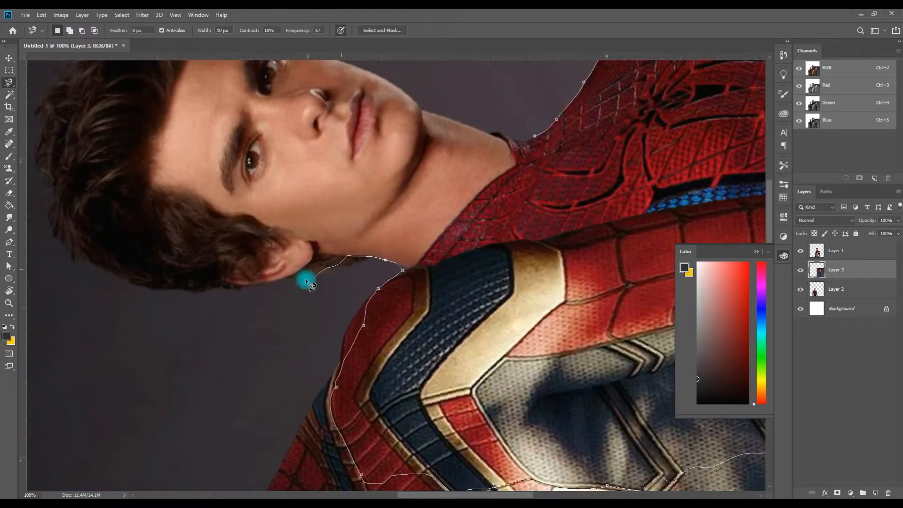
pyautogui.press('space')
pyautogui.moveTo(183, 301); pyautogui.dragTo(356, 390)
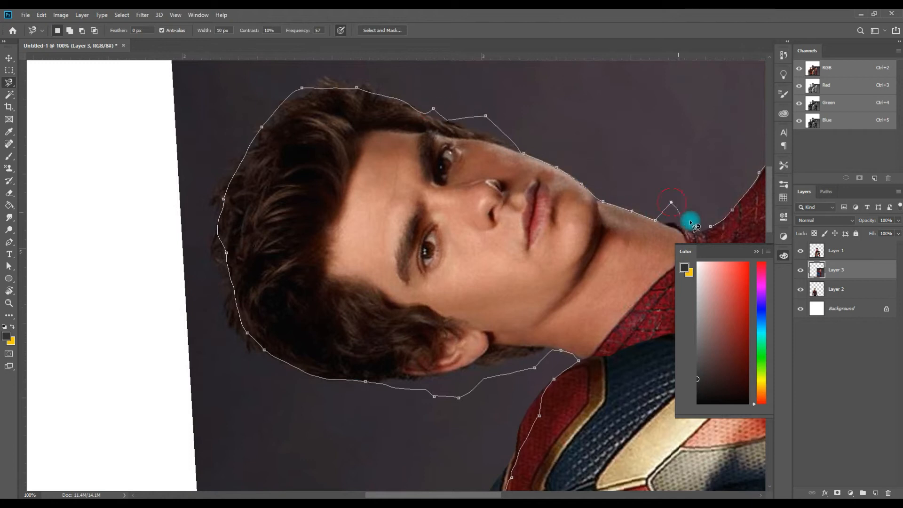
pyautogui.click(691, 222)
pyautogui.hotkey('ctrl', 'j')
pyautogui.hotkey('ctrl', '-')
pyautogui.hotkey('ctrl', '-')
# Erase the grey background left along the third Spider-Man's shoulder and outer arm on Layer 4
pyautogui.press('e')
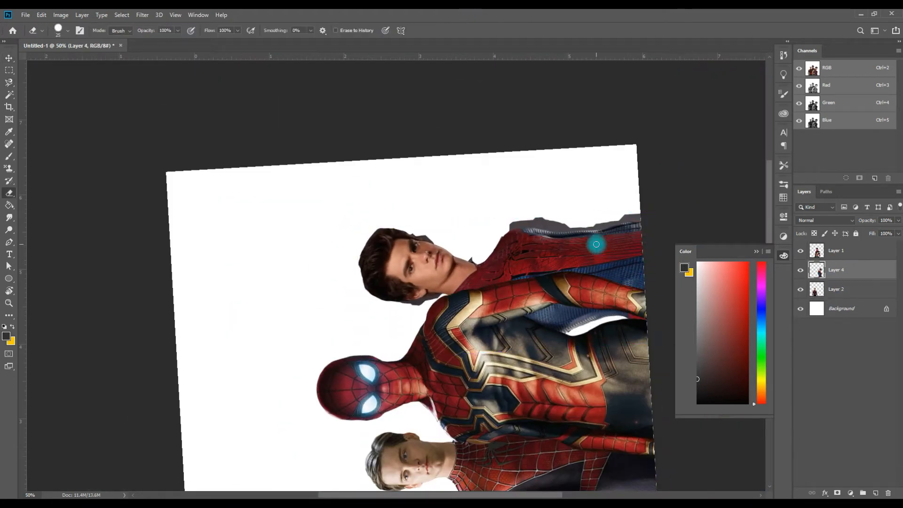
pyautogui.moveTo(596, 244); pyautogui.dragTo(388, 288)
pyautogui.hotkey('ctrl', '=')
pyautogui.hotkey('ctrl', '=')
pyautogui.hotkey('ctrl', '=')
pyautogui.press(']')
pyautogui.press(']')
pyautogui.moveTo(475, 243); pyautogui.dragTo(562, 213)
pyautogui.moveTo(258, 263); pyautogui.dragTo(454, 237)
pyautogui.moveTo(447, 239); pyautogui.dragTo(576, 230)
pyautogui.moveTo(325, 202); pyautogui.dragTo(483, 209)
pyautogui.moveTo(478, 207)
pyautogui.mouseDown()
pyautogui.moveTo(453, 200)
pyautogui.moveTo(564, 244)
pyautogui.mouseUp()
# Erase the grey remnants around the third Spider-Man's collar, neck and hair with a 15 px eraser
pyautogui.hotkey('ctrl', '=')
pyautogui.press('[')
pyautogui.press('[')
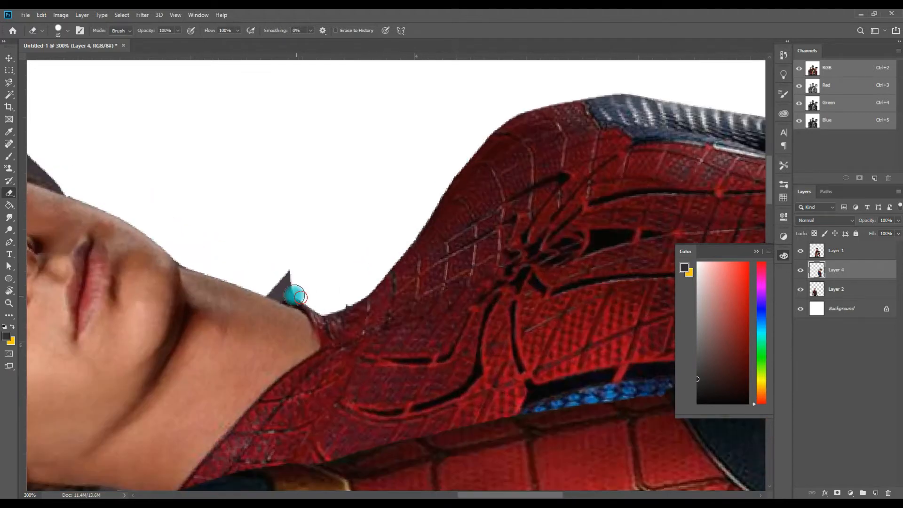
pyautogui.hotkey('ctrl', '-')
pyautogui.moveTo(244, 376); pyautogui.dragTo(526, 221)
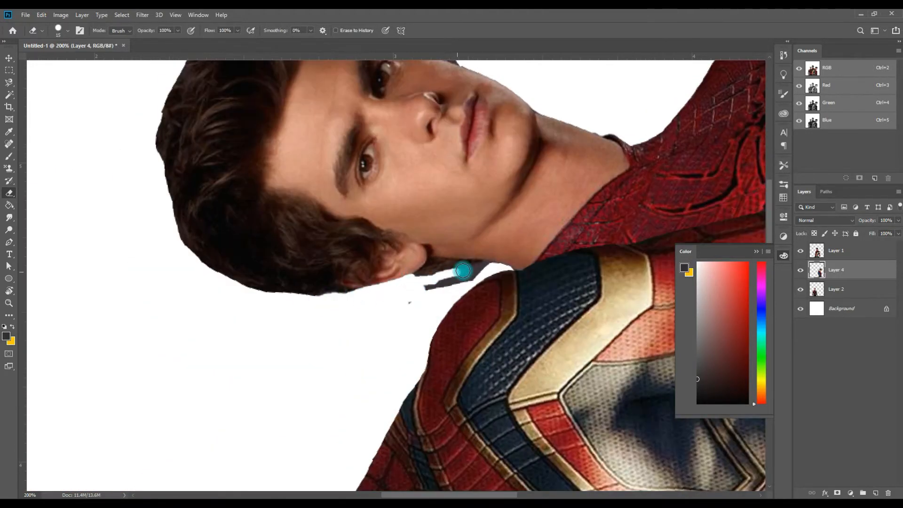
pyautogui.moveTo(506, 267); pyautogui.dragTo(495, 384)
pyautogui.hotkey('ctrl', '-')
pyautogui.hotkey('ctrl', '-')
pyautogui.hotkey('ctrl', '-')
pyautogui.hotkey('ctrl', '-')
pyautogui.hotkey('ctrl', '-')
pyautogui.press('r')
pyautogui.moveTo(600, 262); pyautogui.dragTo(429, 365)
pyautogui.press('v')
pyautogui.hotkey('ctrl', '=')
pyautogui.click(558, 291)
pyautogui.hotkey('alt', 'Tab')
pyautogui.click(391, 279)
pyautogui.moveTo(392, 279); pyautogui.dragTo(528, 282)
pyautogui.press('Return')
pyautogui.moveTo(839, 252); pyautogui.dragTo(829, 318)
pyautogui.moveTo(484, 187); pyautogui.dragTo(530, 182)
pyautogui.moveTo(582, 104); pyautogui.dragTo(523, 168)
pyautogui.moveTo(480, 245); pyautogui.dragTo(325, 285)
pyautogui.moveTo(368, 207); pyautogui.dragTo(329, 243)
pyautogui.moveTo(299, 279); pyautogui.dragTo(474, 234)
pyautogui.moveTo(504, 199); pyautogui.dragTo(531, 173)
pyautogui.moveTo(499, 222); pyautogui.dragTo(456, 166)
pyautogui.moveTo(455, 223)
pyautogui.mouseDown()
pyautogui.moveTo(389, 253)
pyautogui.moveTo(448, 241)
pyautogui.moveTo(449, 216)
pyautogui.mouseUp()
pyautogui.press('Escape')
pyautogui.press('Delete')
# Place the 23-thor-the-dark-world-background-325x485 image behind the three figures and enlarge it to cover the whole canvas
pyautogui.hotkey('alt', 'Tab')
pyautogui.moveTo(240, 267); pyautogui.dragTo(583, 277)
pyautogui.press('Return')
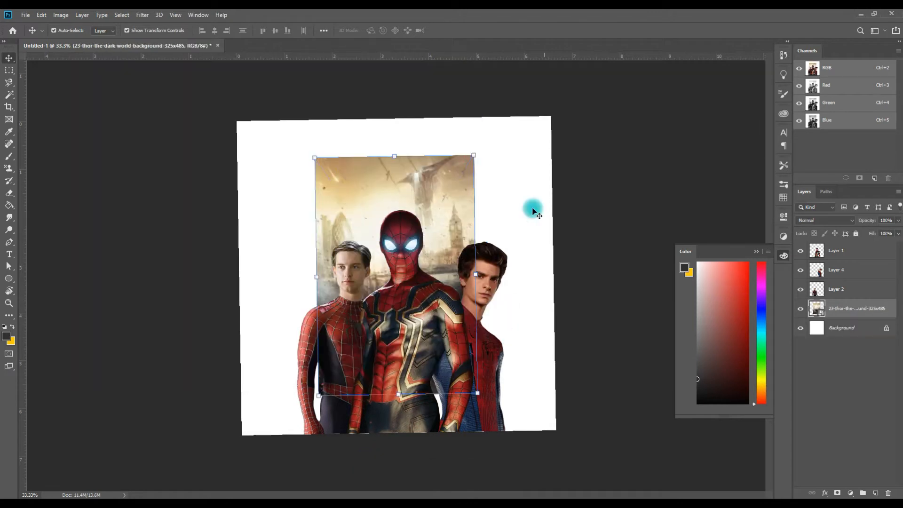
pyautogui.moveTo(475, 157); pyautogui.dragTo(698, 117)
pyautogui.hotkey('ctrl', '-')
pyautogui.moveTo(531, 141); pyautogui.dragTo(487, 231)
pyautogui.press('Return')
# Blur the city background image with a Blur Gallery filter
pyautogui.hotkey('ctrl', '-')
pyautogui.click(142, 15)
pyautogui.click(278, 137)
pyautogui.hotkey('ctrl', '=')
pyautogui.click(335, 33)
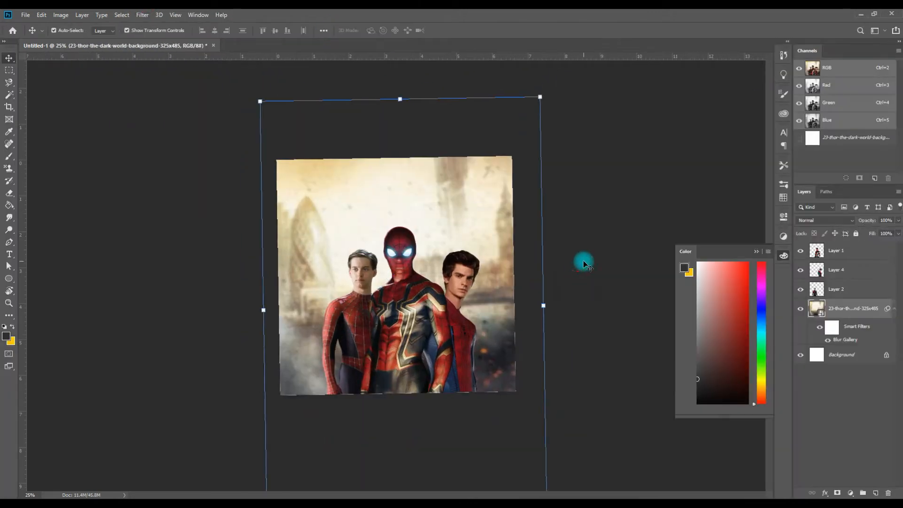
pyautogui.click(581, 264)
# Set up the Smudge tool on Layer 4 with a smaller brush and 77% strength for the hair
pyautogui.hotkey('ctrl', 'space')
pyautogui.keyDown('ctrl'); pyautogui.click(546, 292); pyautogui.keyUp('ctrl')
pyautogui.keyDown('ctrl'); pyautogui.click(504, 284); pyautogui.keyUp('ctrl')
pyautogui.keyDown('ctrl'); pyautogui.click(504, 283); pyautogui.keyUp('ctrl')
pyautogui.click(504, 284)
pyautogui.click(9, 217)
pyautogui.click(68, 30)
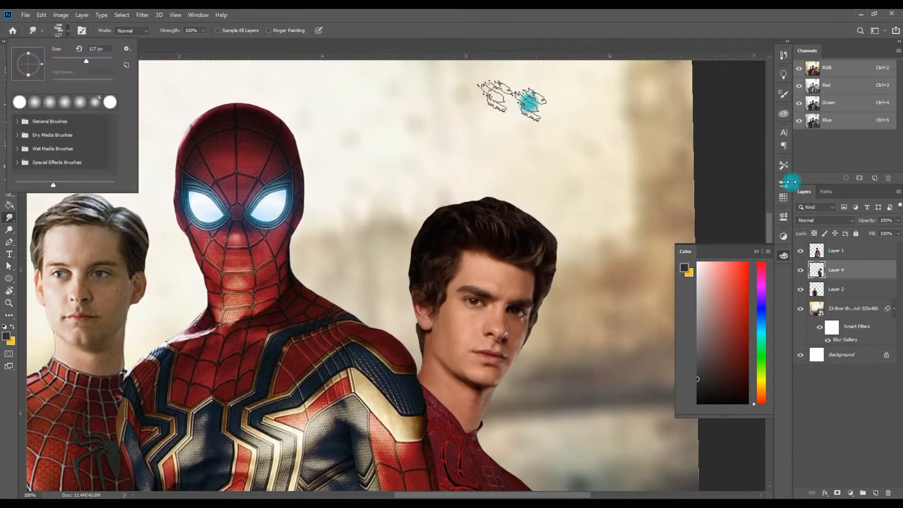
pyautogui.click(783, 185)
pyautogui.click(672, 301)
pyautogui.click(783, 185)
pyautogui.press('[')
pyautogui.press('[')
pyautogui.press('[')
pyautogui.press('[')
pyautogui.press('[')
pyautogui.press('[')
pyautogui.press('[')
pyautogui.press('[')
pyautogui.click(203, 31)
pyautogui.moveTo(204, 41); pyautogui.dragTo(194, 41)
# Smudge fine strands outward along the edge of the third Spider-Man's hair with a 10 px brush
pyautogui.keyDown('ctrl'); pyautogui.click(506, 207); pyautogui.keyUp('ctrl')
pyautogui.keyDown('ctrl'); pyautogui.click(494, 255); pyautogui.keyUp('ctrl')
pyautogui.press('[')
pyautogui.press('[')
pyautogui.press('[')
pyautogui.press('[')
pyautogui.press('[')
pyautogui.press('[')
pyautogui.moveTo(653, 310)
pyautogui.mouseDown()
pyautogui.moveTo(631, 266)
pyautogui.moveTo(520, 193)
pyautogui.mouseUp()
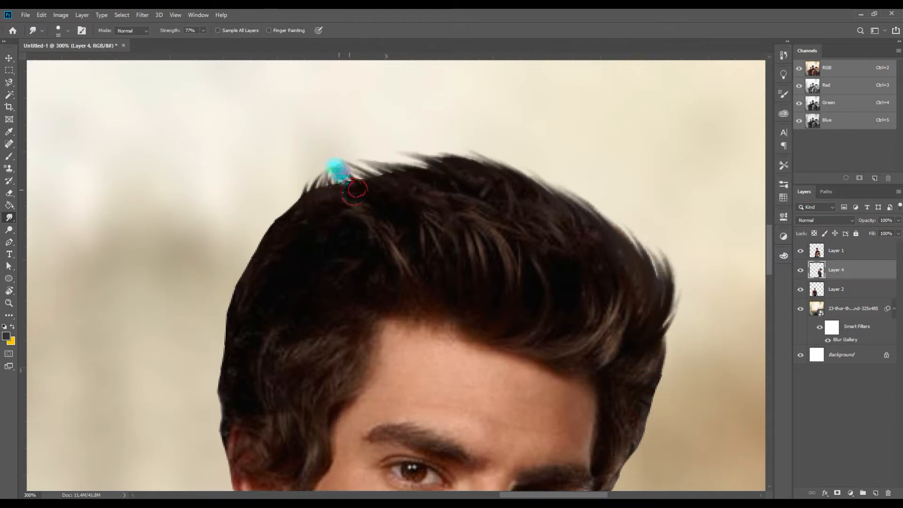
pyautogui.moveTo(338, 201); pyautogui.dragTo(327, 160)
pyautogui.moveTo(445, 179); pyautogui.dragTo(409, 152)
pyautogui.moveTo(561, 199); pyautogui.dragTo(522, 167)
pyautogui.moveTo(655, 268); pyautogui.dragTo(618, 220)
pyautogui.moveTo(237, 320); pyautogui.dragTo(231, 279)
pyautogui.moveTo(226, 364); pyautogui.dragTo(214, 320)
# Smudge strands outward along the unmasked Spider-Man's hair edge on Layer 2 with a 15 px brush
pyautogui.hotkey('ctrl', '-')
pyautogui.hotkey('ctrl', '-')
pyautogui.hotkey('ctrl', '+')
pyautogui.moveTo(141, 264)
pyautogui.mouseDown()
pyautogui.moveTo(572, 277)
pyautogui.moveTo(568, 245)
pyautogui.mouseUp()
pyautogui.click(825, 289)
pyautogui.press('[')
pyautogui.press('[')
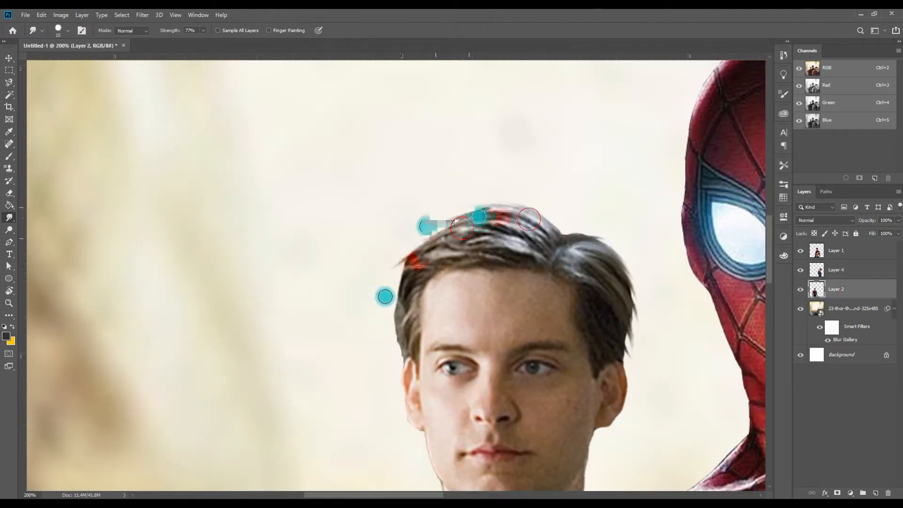
# Smooth the skin on the unmasked Spider-Man's forehead, face and neck with a soft 35 px smudge brush at 34% strength
pyautogui.press('3')
pyautogui.press('4')
pyautogui.click(70, 31)
pyautogui.press(']')
pyautogui.press(']')
pyautogui.press(']')
pyautogui.moveTo(449, 315); pyautogui.dragTo(550, 323)
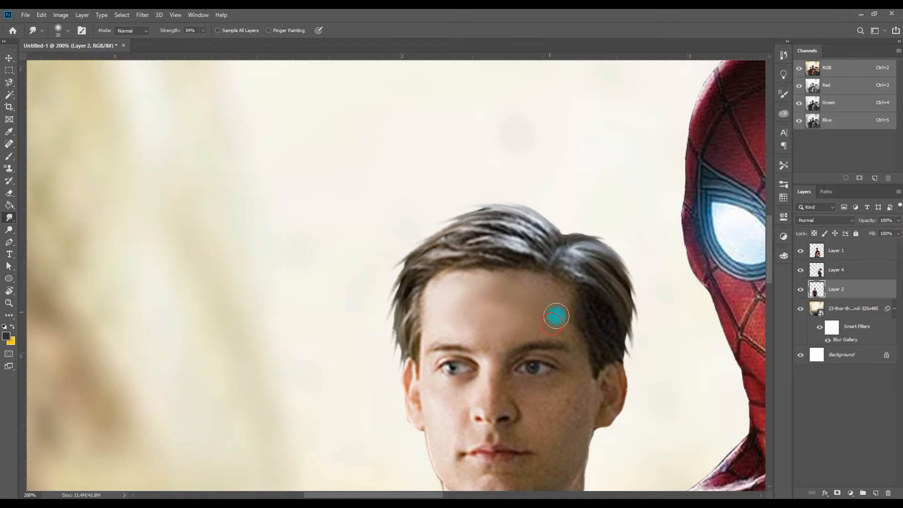
pyautogui.scroll(-5, 494, 383)
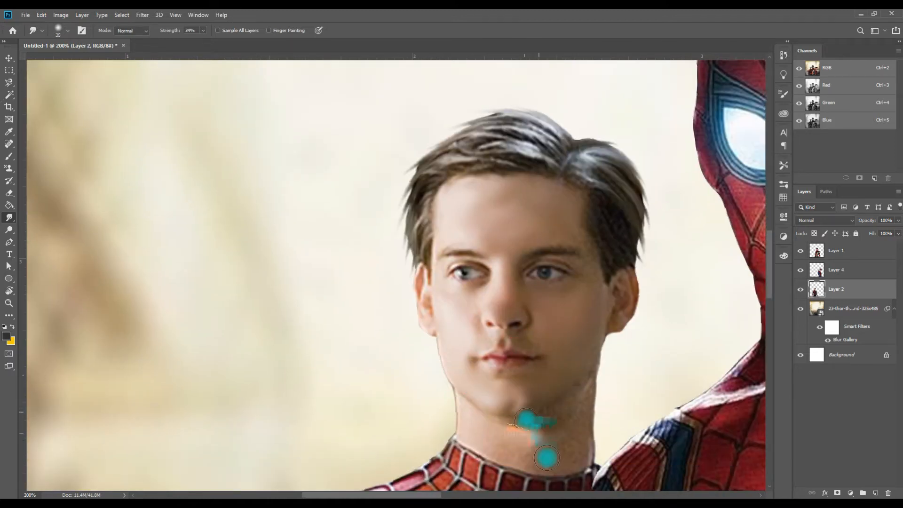
pyautogui.hotkey('ctrl', '-')
pyautogui.hotkey('ctrl', '-')
pyautogui.hotkey('ctrl', '-')
pyautogui.hotkey('ctrl', '-')
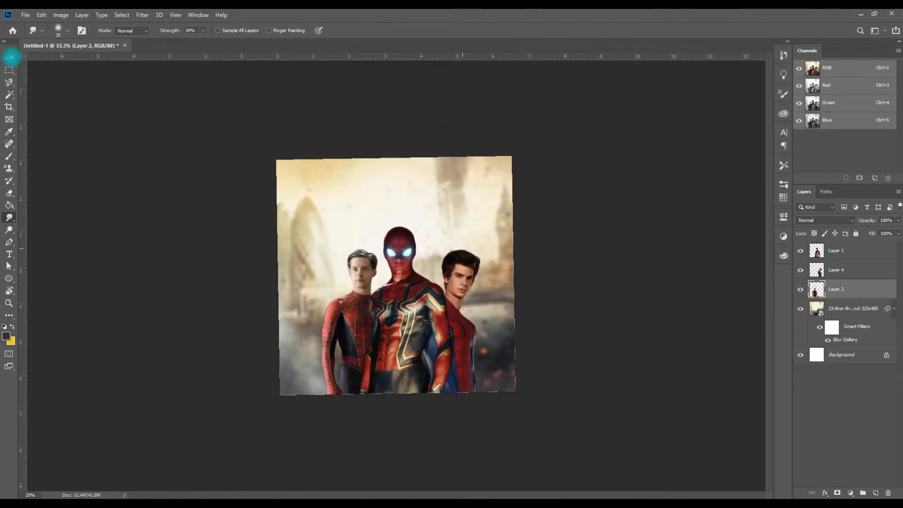
# Place the Doctor Strange picture, stack its layer below Layer 2 and scale it behind the unmasked Spider-Man in the poster's upper left
pyautogui.hotkey('alt', 'Tab')
pyautogui.moveTo(262, 312); pyautogui.dragTo(445, 411)
pyautogui.press('Return')
pyautogui.click(10, 58)
pyautogui.moveTo(447, 195); pyautogui.dragTo(519, 89)
pyautogui.moveTo(472, 179); pyautogui.dragTo(447, 205)
pyautogui.press('Return')
pyautogui.hotkey('ctrl', '[')
pyautogui.moveTo(494, 133); pyautogui.dragTo(389, 237)
pyautogui.moveTo(364, 286); pyautogui.dragTo(354, 217)
pyautogui.moveTo(354, 217); pyautogui.dragTo(355, 208)
pyautogui.press('Return')
# Erase the leftover background above Doctor Strange's hair and along the top of his cape
pyautogui.click(9, 193)
pyautogui.hotkey('ctrl', '=')
pyautogui.hotkey('ctrl', '=')
pyautogui.hotkey('ctrl', '=')
pyautogui.press('space')
pyautogui.moveTo(379, 256); pyautogui.dragTo(468, 434)
pyautogui.moveTo(454, 193); pyautogui.dragTo(502, 273)
pyautogui.hotkey('ctrl', '=')
pyautogui.press('r')
pyautogui.press('space')
pyautogui.moveTo(457, 339)
pyautogui.mouseDown()
pyautogui.moveTo(482, 298)
pyautogui.moveTo(404, 433)
pyautogui.mouseUp()
pyautogui.hotkey('ctrl', '=')
pyautogui.moveTo(585, 188)
pyautogui.mouseDown()
pyautogui.moveTo(489, 218)
pyautogui.moveTo(320, 192)
pyautogui.moveTo(151, 202)
pyautogui.mouseUp()
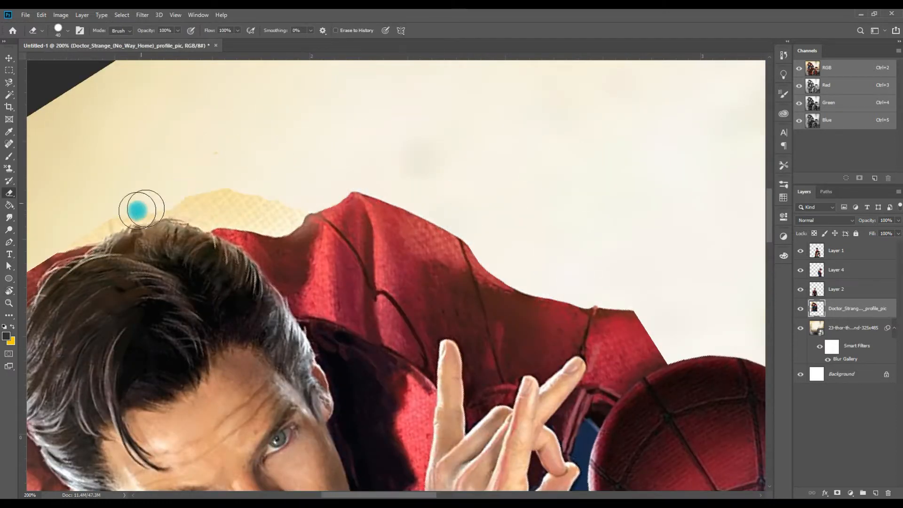
# Erase the leftover background along the outer side edge of Doctor Strange's red cape
pyautogui.press('space')
pyautogui.moveTo(208, 208); pyautogui.dragTo(431, 155)
pyautogui.hotkey('ctrl', '-')
pyautogui.moveTo(263, 293)
pyautogui.mouseDown()
pyautogui.moveTo(244, 325)
pyautogui.moveTo(313, 220)
pyautogui.mouseUp()
pyautogui.press('space')
pyautogui.press(']')
pyautogui.moveTo(336, 346); pyautogui.dragTo(352, 285)
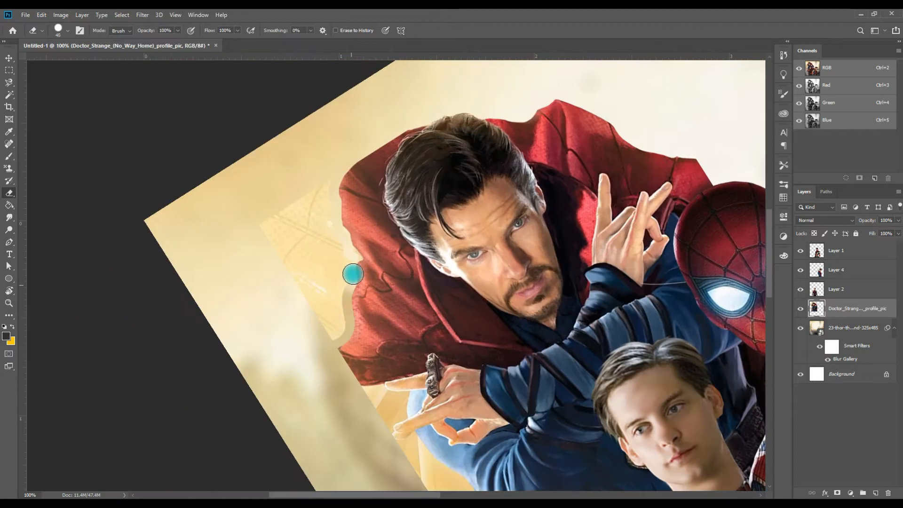
# Erase the leftover background along the cape's lower tip and around the outstretched fingers of Doctor Strange's ringed hand
pyautogui.press('space')
pyautogui.moveTo(383, 402); pyautogui.dragTo(394, 272)
pyautogui.press('r')
pyautogui.moveTo(399, 383); pyautogui.dragTo(516, 308)
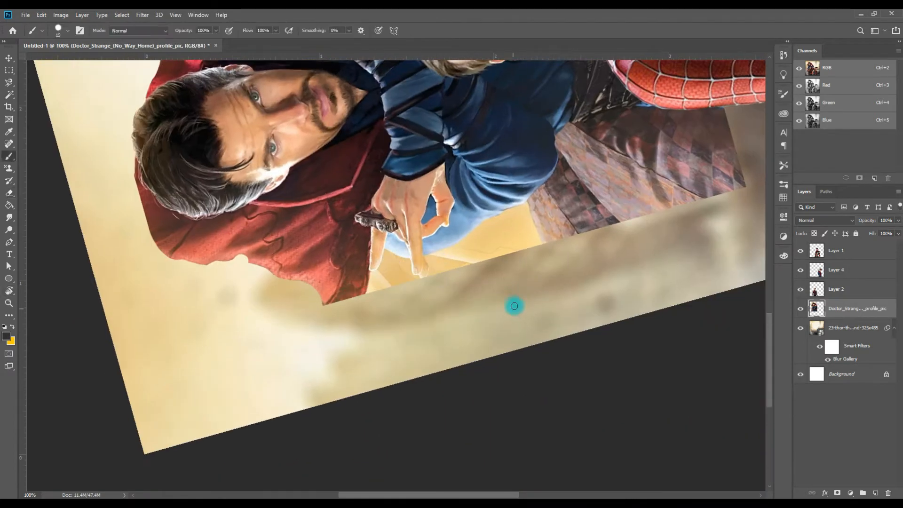
pyautogui.hotkey('ctrl', '=')
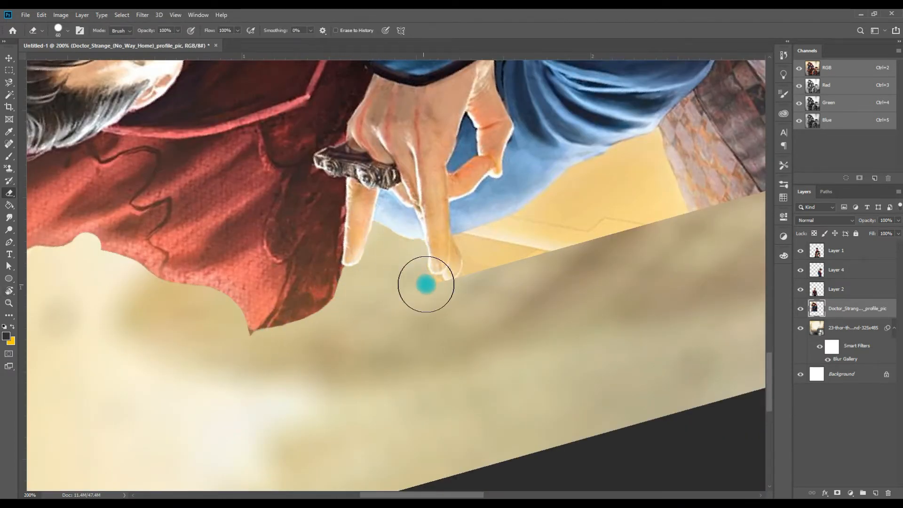
# Erase the remaining patterned background below Doctor Strange's blue sleeve with a larger eraser of about 90 px
pyautogui.hotkey('ctrl', '-')
pyautogui.press(']')
pyautogui.press(']')
pyautogui.press(']')
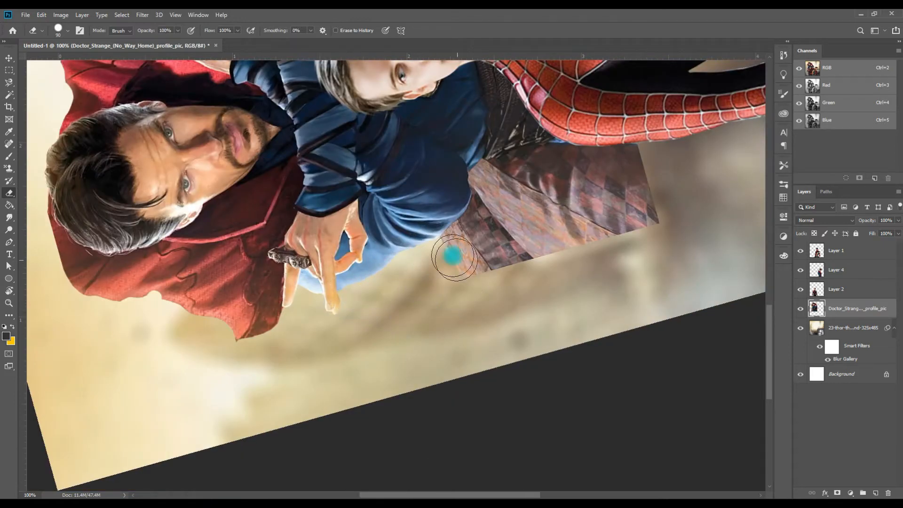
pyautogui.moveTo(497, 160)
pyautogui.mouseDown()
pyautogui.moveTo(541, 230)
pyautogui.moveTo(574, 163)
pyautogui.moveTo(525, 199)
pyautogui.mouseUp()
pyautogui.press('space')
pyautogui.moveTo(466, 258); pyautogui.dragTo(580, 264)
pyautogui.hotkey('ctrl', '-')
pyautogui.hotkey('ctrl', '-')
pyautogui.hotkey('ctrl', '-')
pyautogui.hotkey('ctrl', '-')
pyautogui.hotkey('ctrl', '-')
pyautogui.press('r')
pyautogui.moveTo(507, 186); pyautogui.dragTo(516, 221)
pyautogui.press('Escape')
pyautogui.hotkey('ctrl', '=')
pyautogui.hotkey('ctrl', '=')
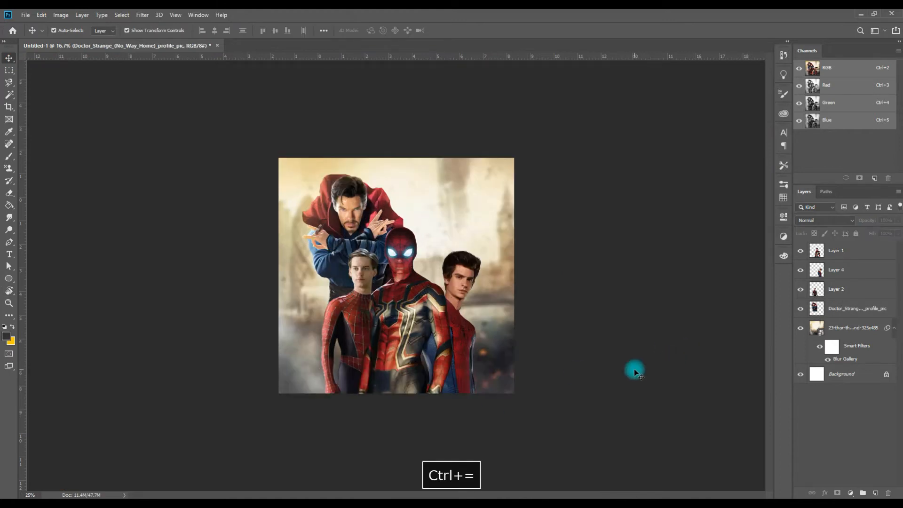
# Paste the Doctor Octopus picture flipped horizontally and stack its layer below the Doctor Strange layer
pyautogui.press('v')
pyautogui.hotkey('ctrl', 'v')
pyautogui.click(41, 15)
pyautogui.moveTo(66, 230)
pyautogui.click(180, 335)
pyautogui.moveTo(437, 216); pyautogui.dragTo(434, 263)
pyautogui.moveTo(836, 251); pyautogui.dragTo(828, 345)
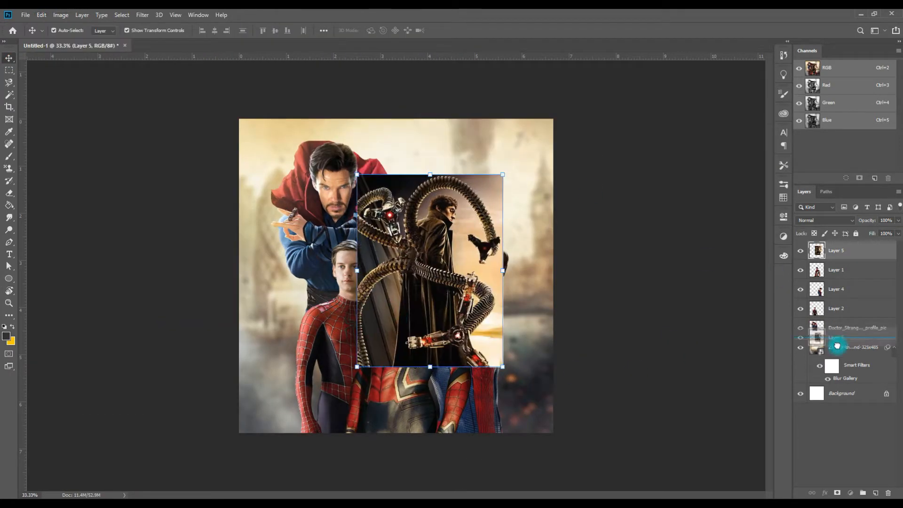
# Enlarge the Doctor Octopus picture and position it behind the figures in the poster's upper right
pyautogui.moveTo(503, 174); pyautogui.dragTo(557, 106)
pyautogui.moveTo(501, 175); pyautogui.dragTo(474, 202)
pyautogui.press('Return')
# Erase the dark background around Doctor Octopus's upper tentacle and figure on Layer 5
pyautogui.press('e')
pyautogui.scroll(3, 426, 169)
pyautogui.press('space')
pyautogui.moveTo(378, 150)
pyautogui.mouseDown()
pyautogui.moveTo(405, 278)
pyautogui.moveTo(394, 308)
pyautogui.mouseUp()
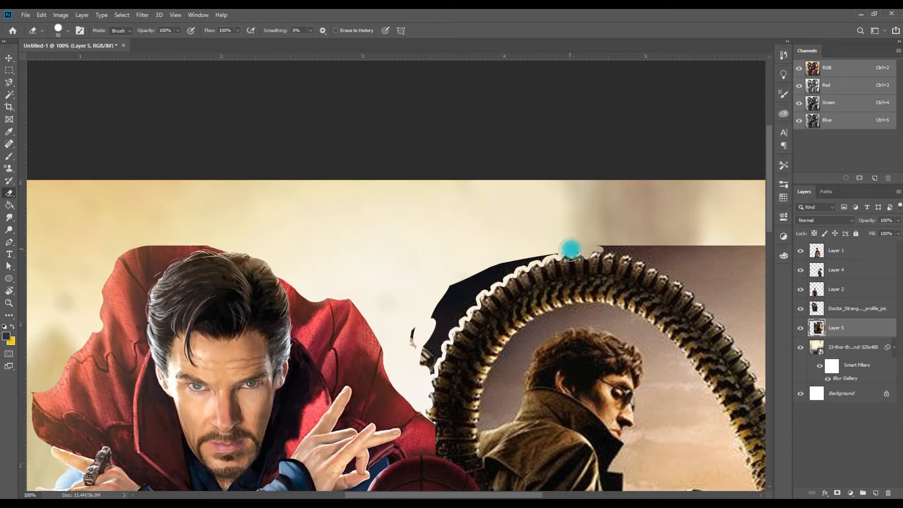
pyautogui.hotkey('ctrl', '+')
pyautogui.moveTo(536, 344); pyautogui.dragTo(540, 319)
# Erase the remaining background around Doctor Octopus's lower tentacle and claw beside the third Spider-Man
pyautogui.hotkey('ctrl', '-')
pyautogui.hotkey('ctrl', '-')
pyautogui.hotkey('ctrl', '-')
pyautogui.hotkey('ctrl', '=')
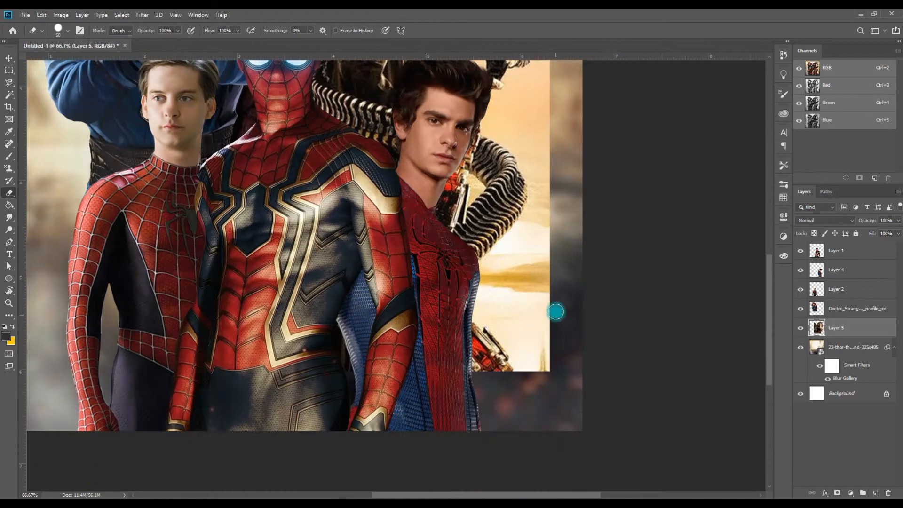
pyautogui.moveTo(489, 327)
pyautogui.mouseDown()
pyautogui.moveTo(534, 383)
pyautogui.moveTo(483, 266)
pyautogui.mouseUp()
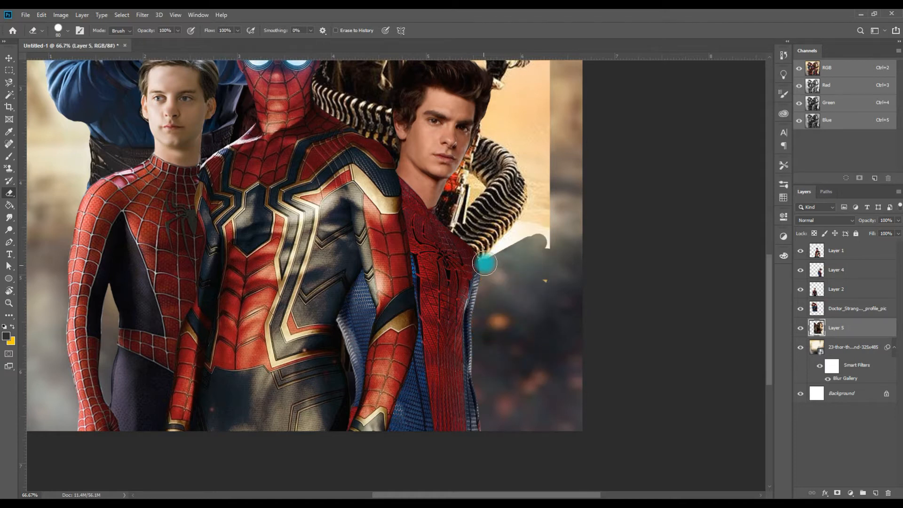
pyautogui.moveTo(553, 166); pyautogui.dragTo(477, 276)
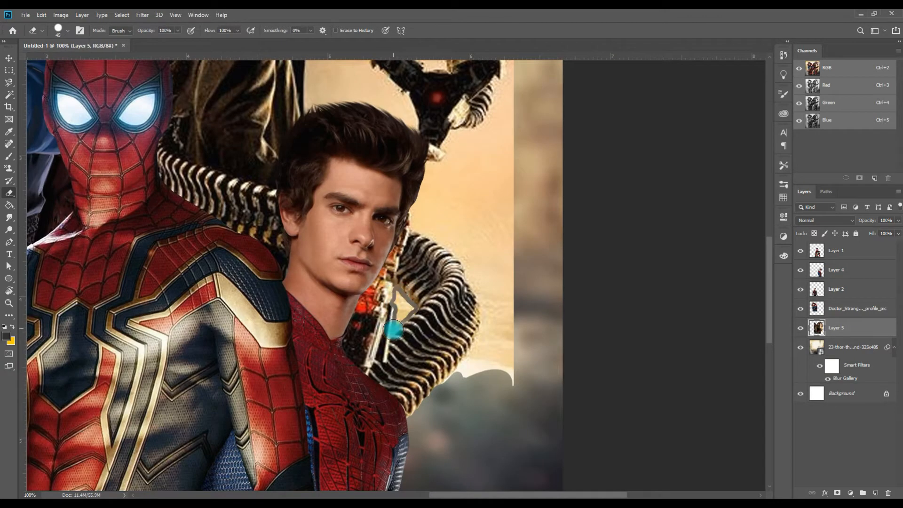
pyautogui.click(9, 58)
pyautogui.hotkey('ctrl', '-')
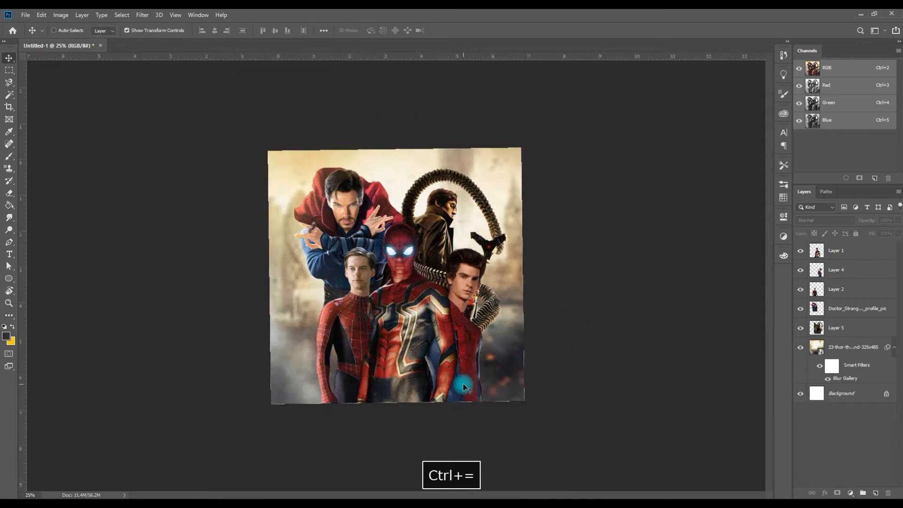
# Stack the placed fiery ring image directly below Layer 5 and set its blend mode to Screen
pyautogui.moveTo(837, 251); pyautogui.dragTo(842, 356)
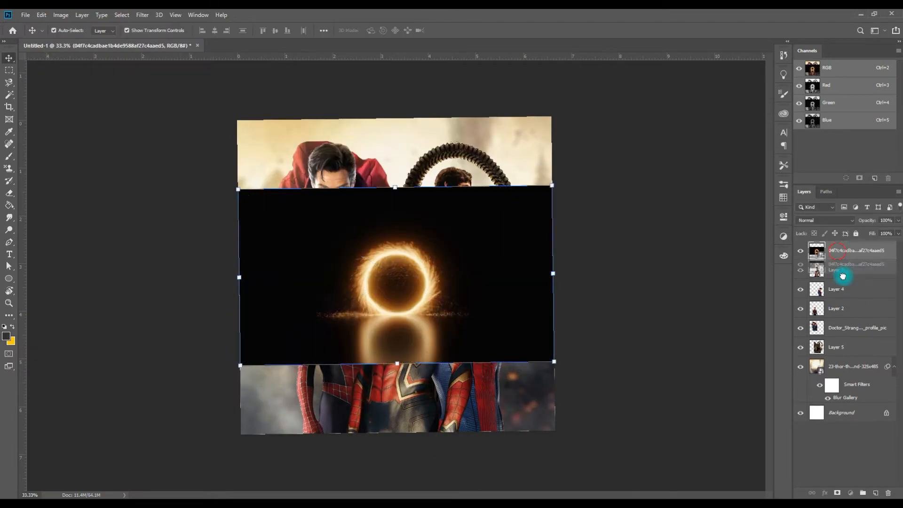
pyautogui.hotkey('ctrl', '-')
pyautogui.click(825, 220)
pyautogui.click(810, 288)
pyautogui.hotkey('ctrl', '-')
# Enlarge the fiery ring well beyond the canvas and centre it behind the group of figures
pyautogui.moveTo(465, 200); pyautogui.dragTo(469, 322)
pyautogui.moveTo(585, 250); pyautogui.dragTo(697, 185)
pyautogui.moveTo(555, 278); pyautogui.dragTo(493, 258)
pyautogui.press('Return')
pyautogui.click(301, 350)
pyautogui.hotkey('ctrl', '=')
pyautogui.click(312, 345)
pyautogui.hotkey('ctrl', '-')
pyautogui.hotkey('ctrl', '-')
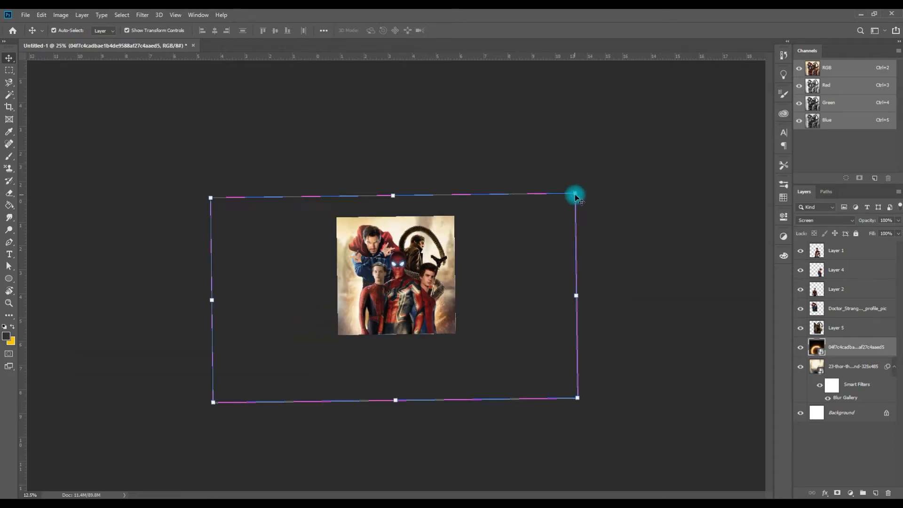
pyautogui.hotkey('ctrl', '-')
pyautogui.moveTo(515, 220); pyautogui.dragTo(614, 163)
pyautogui.moveTo(527, 213); pyautogui.dragTo(480, 239)
pyautogui.press('Return')
# Copy the canvas-sized area of the fiery ring to a new layer and delete the oversized original layer
pyautogui.press('m')
pyautogui.moveTo(311, 193); pyautogui.dragTo(510, 369)
pyautogui.hotkey('ctrl', 'j')
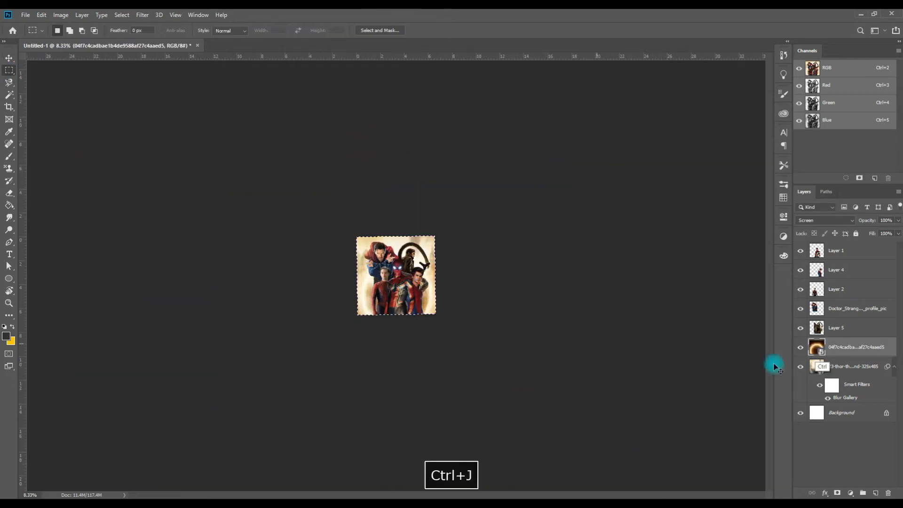
pyautogui.click(833, 369)
pyautogui.press('Delete')
pyautogui.hotkey('ctrl', '=')
pyautogui.click(8, 59)
pyautogui.click(532, 288)
pyautogui.hotkey('ctrl', '=')
pyautogui.hotkey('ctrl', '=')
pyautogui.hotkey('ctrl', '=')
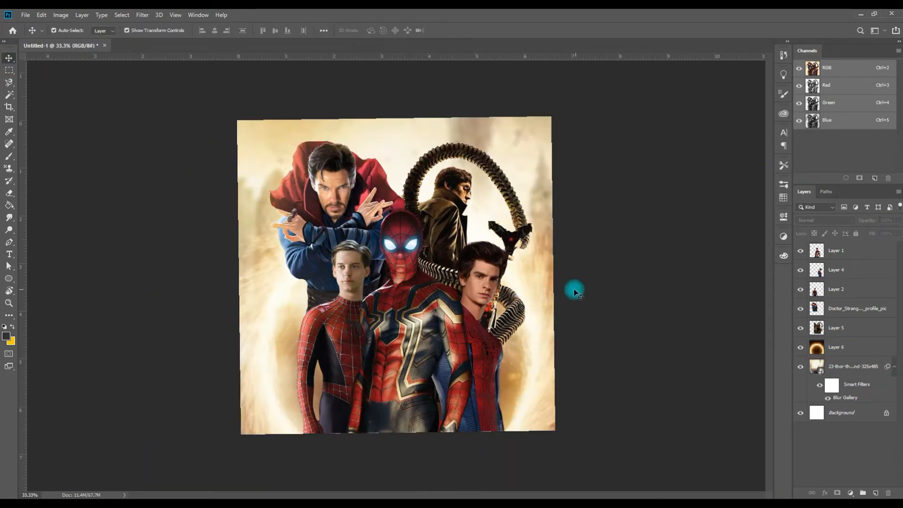
# Deepen the tones of the blurred city background with a Levels adjustment
pyautogui.hotkey('ctrl', '=')
pyautogui.moveTo(509, 341); pyautogui.dragTo(489, 322)
pyautogui.click(853, 366)
pyautogui.click(61, 15)
pyautogui.click(162, 49)
pyautogui.moveTo(423, 211); pyautogui.dragTo(438, 212)
pyautogui.hotkey('ctrl', '-')
pyautogui.click(481, 211)
pyautogui.moveTo(363, 211); pyautogui.dragTo(382, 226)
pyautogui.click(519, 123)
# Replace the city background with its canvas-sized copy on Layer 7 and apply a Brightness/Contrast adjustment to it
pyautogui.hotkey('ctrl', '-')
pyautogui.click(849, 389)
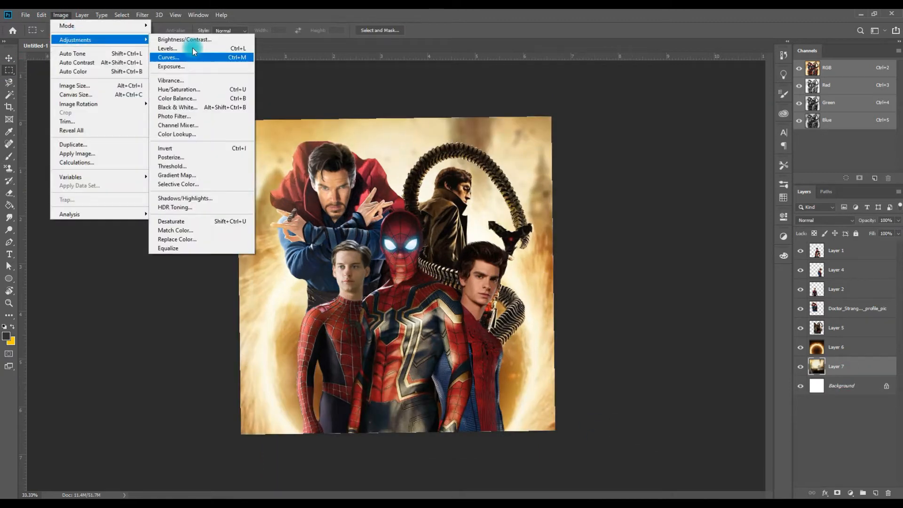
pyautogui.click(191, 37)
pyautogui.press('Return')
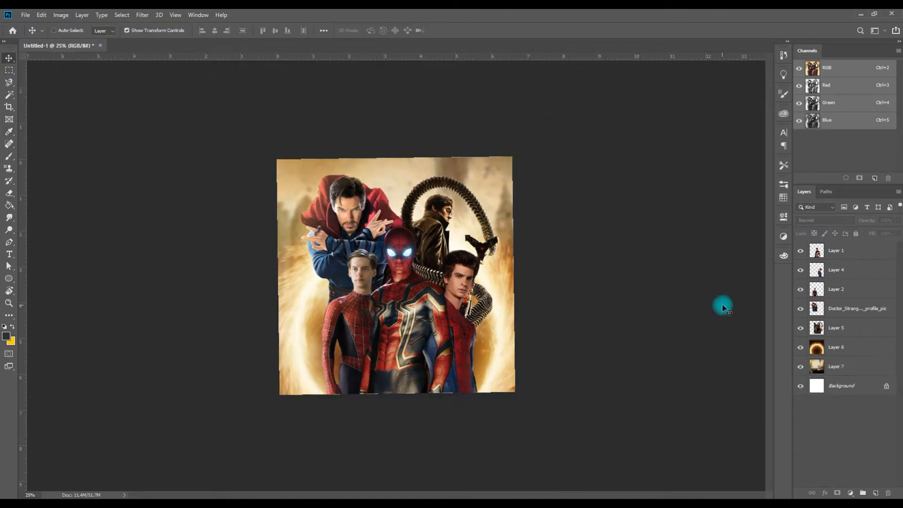
# Add a new layer clipped to Layer 2 for painting light on the unmasked Spider-Man
pyautogui.keyDown('ctrl'); pyautogui.click(453, 368); pyautogui.keyUp('ctrl')
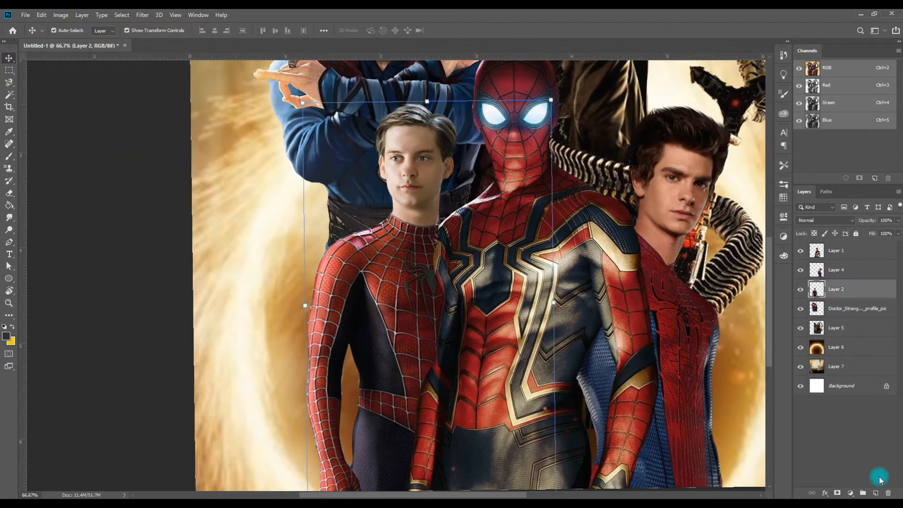
pyautogui.press('r')
pyautogui.moveTo(517, 235); pyautogui.dragTo(435, 341)
pyautogui.press('b')
pyautogui.hotkey('ctrl', '+')
pyautogui.moveTo(376, 235); pyautogui.dragTo(493, 296)
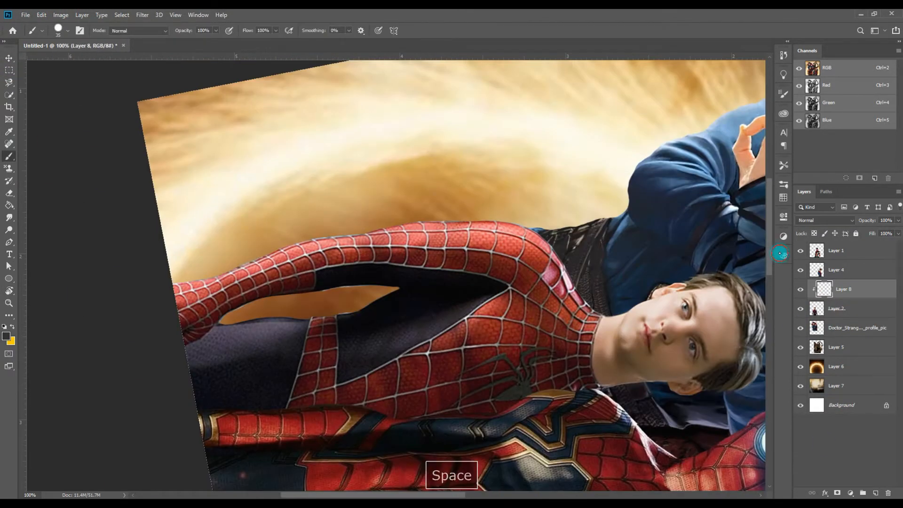
# Paint yellow light along the unmasked Spider-Man's outer arm with a soft brush and lower Layer 8's opacity to 35%
pyautogui.click(783, 255)
pyautogui.click(747, 263)
pyautogui.click(782, 185)
pyautogui.click(756, 181)
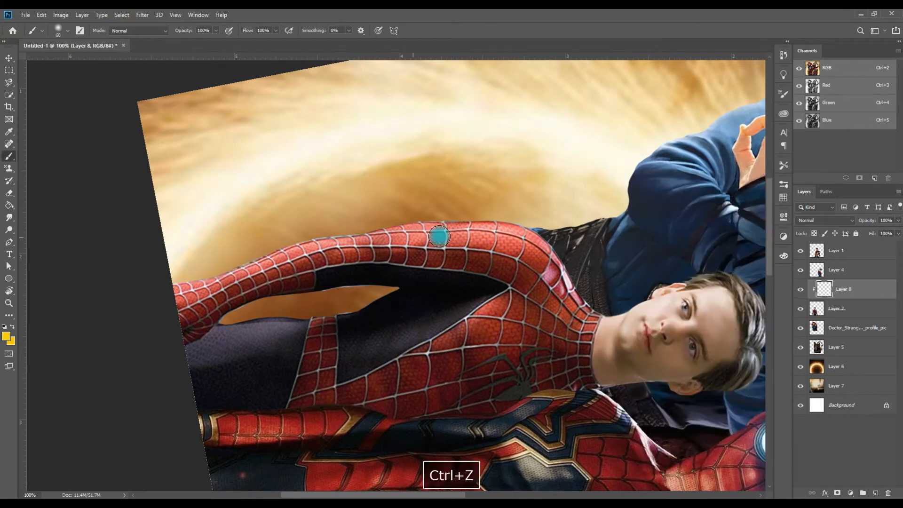
pyautogui.moveTo(356, 224); pyautogui.dragTo(227, 247)
pyautogui.hotkey('ctrl', '-')
pyautogui.click(898, 220)
pyautogui.hotkey('ctrl', '=')
pyautogui.moveTo(876, 229); pyautogui.dragTo(870, 231)
# Paint orange light along the unmasked Spider-Man's arm and shoulder on Layer 8
pyautogui.click(783, 256)
pyautogui.click(761, 389)
pyautogui.moveTo(637, 291); pyautogui.dragTo(567, 333)
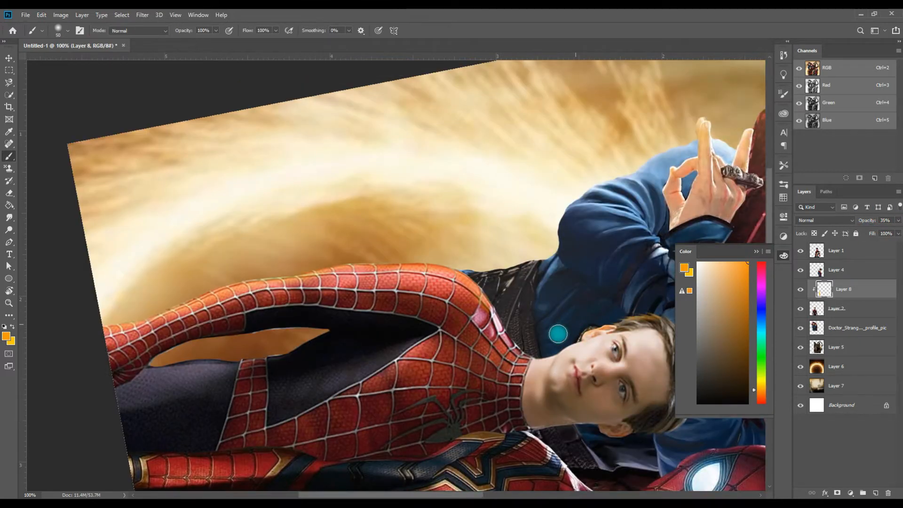
pyautogui.hotkey('ctrl', '-')
pyautogui.hotkey('ctrl', '-')
pyautogui.moveTo(663, 327); pyautogui.dragTo(552, 202)
pyautogui.hotkey('ctrl', '=')
# Switch to the Soft Round Pressure Opacity and Flow brush at 125 px for the light on Layer 8
pyautogui.click(783, 185)
pyautogui.click(666, 361)
pyautogui.press('[')
pyautogui.press('[')
pyautogui.press('[')
pyautogui.press('[')
pyautogui.hotkey('ctrl', '-')
pyautogui.hotkey('ctrl', '-')
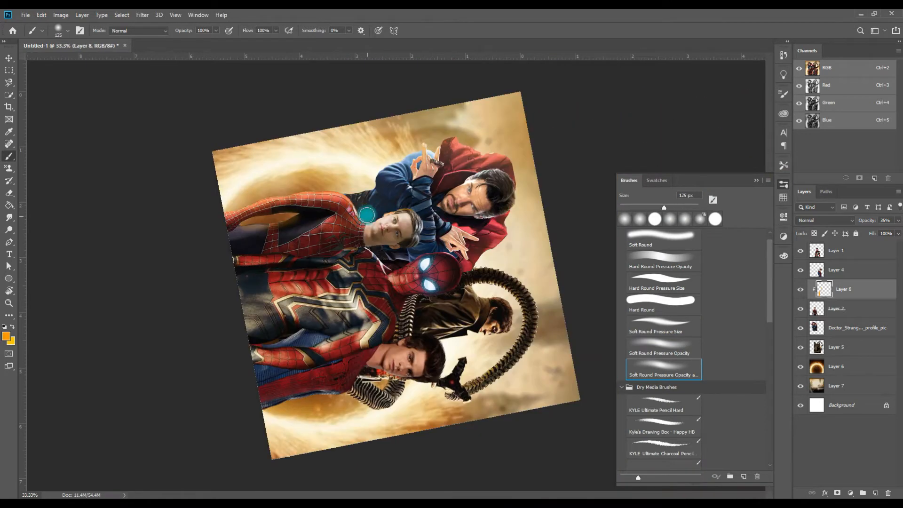
pyautogui.hotkey('ctrl', '=')
pyautogui.hotkey('ctrl', '-')
pyautogui.hotkey('ctrl', '=')
# Add a Brightness/Contrast adjustment clipped to Layer 2, masked to the unmasked Spider-Man's outline, with brightness 3
pyautogui.click(841, 308)
pyautogui.click(9, 95)
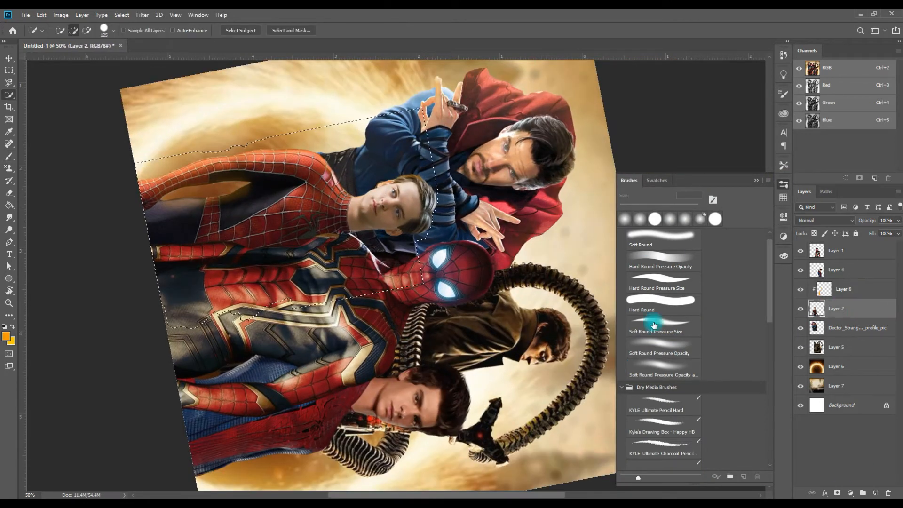
pyautogui.keyDown('ctrl'); pyautogui.click(817, 308); pyautogui.keyUp('ctrl')
pyautogui.click(850, 492)
pyautogui.click(853, 359)
pyautogui.moveTo(703, 269); pyautogui.dragTo(703, 269)
pyautogui.press('b')
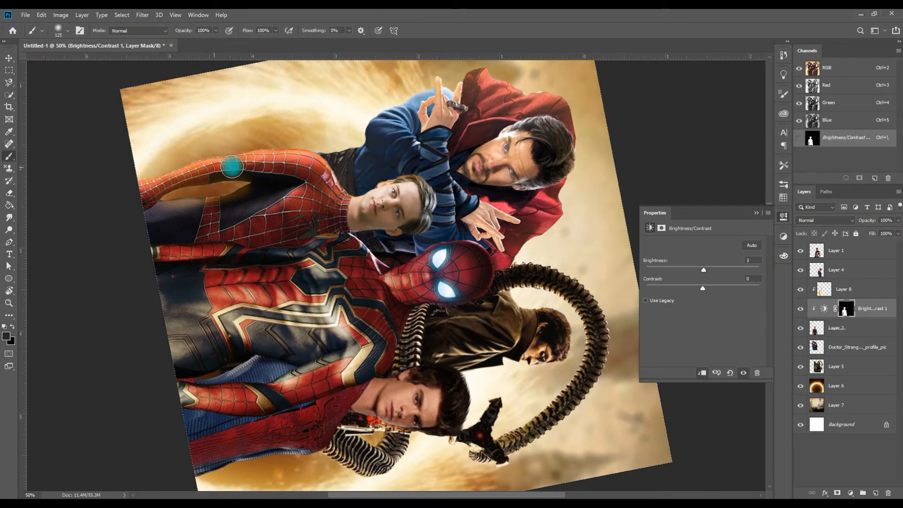
# Shrink the brush, set white as the foreground color and select Layer 2
pyautogui.hotkey('ctrl', '=')
pyautogui.hotkey('ctrl', '=')
pyautogui.press('[')
pyautogui.press('[')
pyautogui.press('[')
pyautogui.press('[')
pyautogui.press('[')
pyautogui.press('d')
pyautogui.click(783, 256)
pyautogui.click(836, 328)
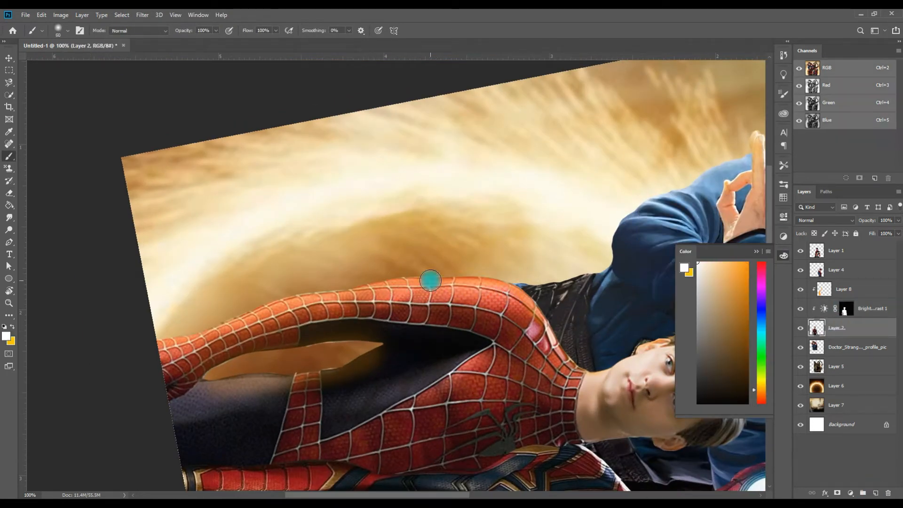
# Reopen the Brightness/Contrast adjustment above Layer 2 and adjust its contrast
pyautogui.click(817, 308)
pyautogui.press('\\')
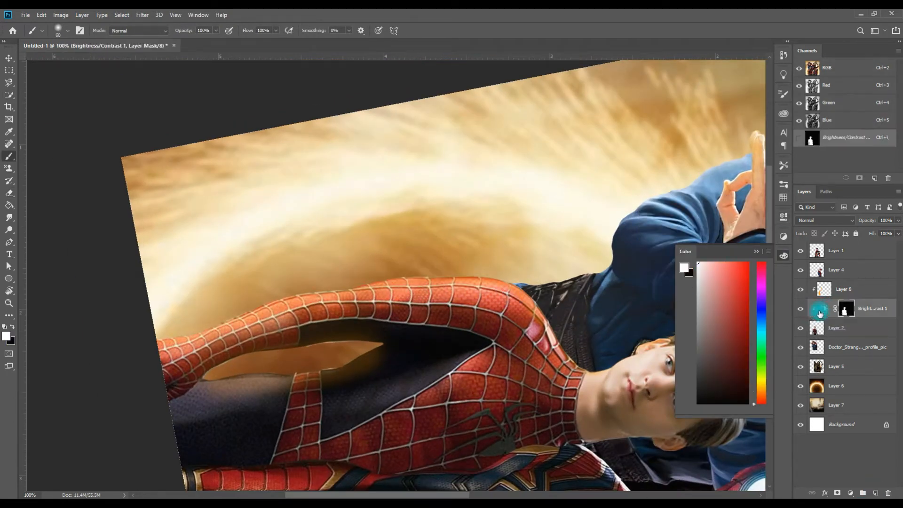
pyautogui.press('\\')
pyautogui.doubleClick(823, 307)
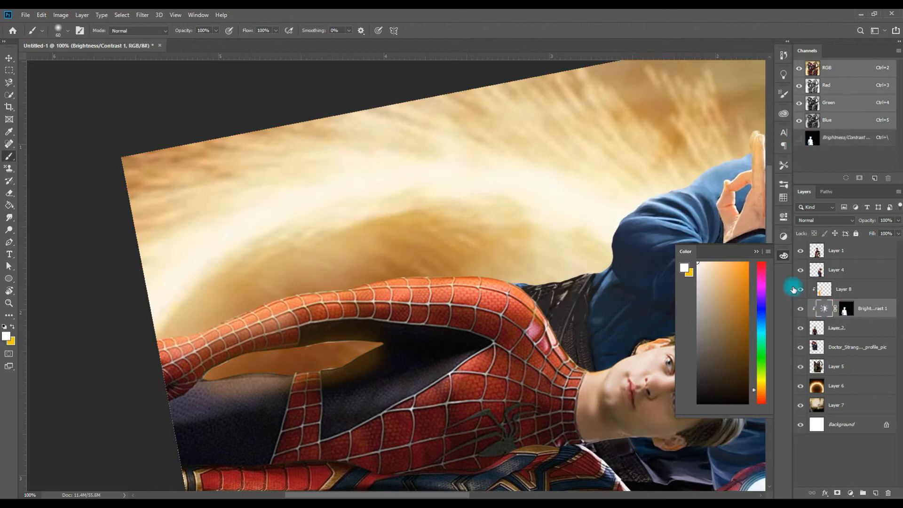
pyautogui.hotkey('ctrl', '-')
pyautogui.moveTo(692, 288); pyautogui.dragTo(702, 287)
pyautogui.click(756, 213)
pyautogui.press('space')
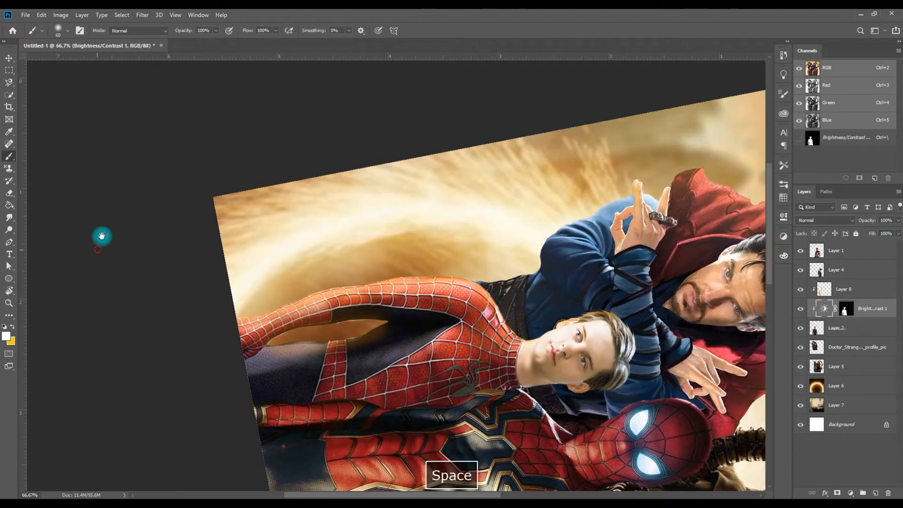
# Darken the unmasked Spider-Man's hair and lower torso on Layer 2 using the Burn tool with range Shadows and 50% exposure
pyautogui.moveTo(106, 242); pyautogui.dragTo(111, 205)
pyautogui.rightClick(9, 229)
pyautogui.click(44, 237)
pyautogui.click(818, 328)
pyautogui.click(127, 38)
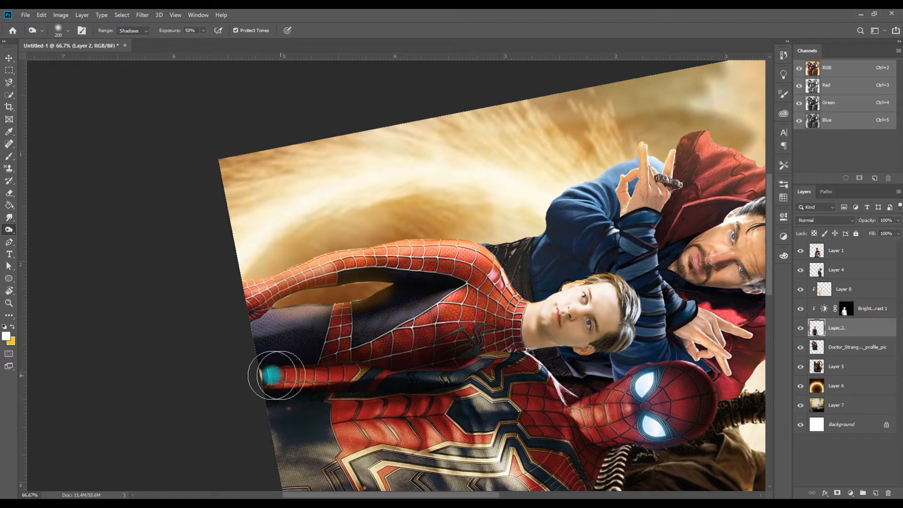
pyautogui.press('[')
pyautogui.press('[')
pyautogui.press('[')
pyautogui.hotkey('ctrl', '-')
pyautogui.press('space')
pyautogui.moveTo(517, 372)
pyautogui.mouseDown()
pyautogui.moveTo(379, 269)
pyautogui.moveTo(543, 362)
pyautogui.mouseUp()
pyautogui.hotkey('ctrl', '+')
pyautogui.hotkey('ctrl', '+')
pyautogui.hotkey('ctrl', '+')
pyautogui.press('space')
pyautogui.moveTo(496, 345); pyautogui.dragTo(752, 489)
# Switch to the Dodge tool on Layer 2 and open its tonal range choices
pyautogui.rightClick(9, 230)
pyautogui.click(44, 229)
pyautogui.hotkey('ctrl', '-')
pyautogui.click(131, 31)
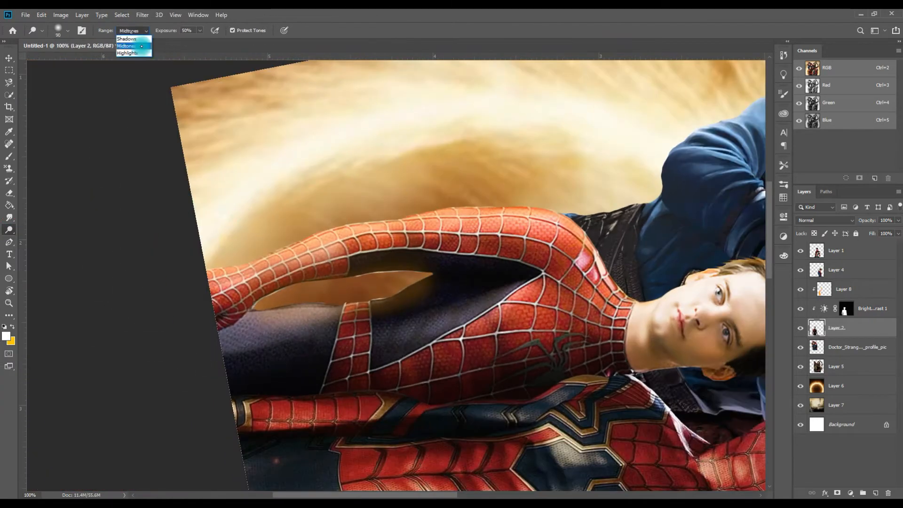
# Select the unmasked Spider-Man's arm and side on Layer 2 with the Quick Selection tool
pyautogui.press('w')
pyautogui.click(383, 248)
pyautogui.moveTo(382, 247); pyautogui.dragTo(677, 261)
# Pick a light orange brush color and add a new layer above Layer 2 at 58% opacity
pyautogui.press('b')
pyautogui.click(783, 255)
pyautogui.click(722, 262)
pyautogui.hotkey('ctrl', '+')
pyautogui.moveTo(413, 258); pyautogui.dragTo(747, 323)
pyautogui.click(875, 493)
pyautogui.click(898, 220)
pyautogui.moveTo(898, 231); pyautogui.dragTo(878, 232)
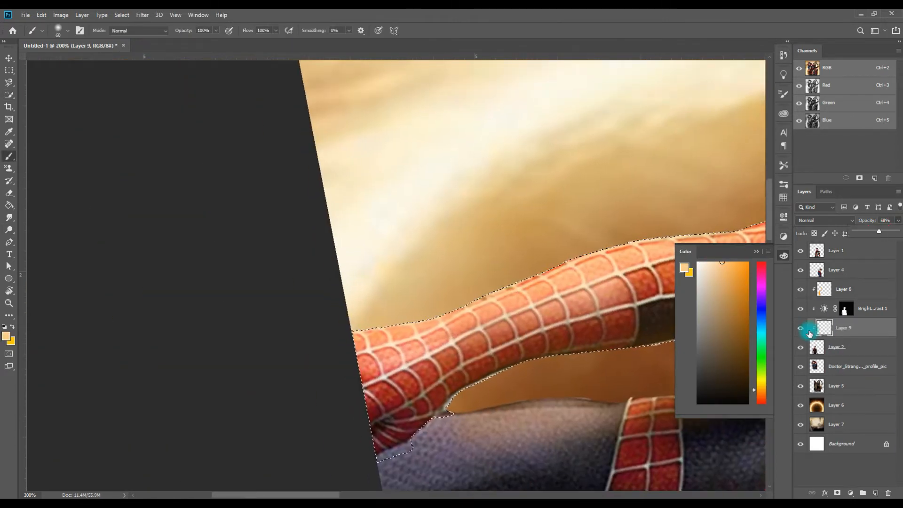
# Clip Layer 9 to Layer 2 and reduce the brush size to 15 px
pyautogui.moveTo(836, 329); pyautogui.dragTo(838, 285)
pyautogui.hotkey('ctrl', 'z')
pyautogui.press('[')
pyautogui.press('[')
pyautogui.press('[')
pyautogui.press('[')
pyautogui.press('[')
pyautogui.press('[')
pyautogui.press('[')
pyautogui.press('[')
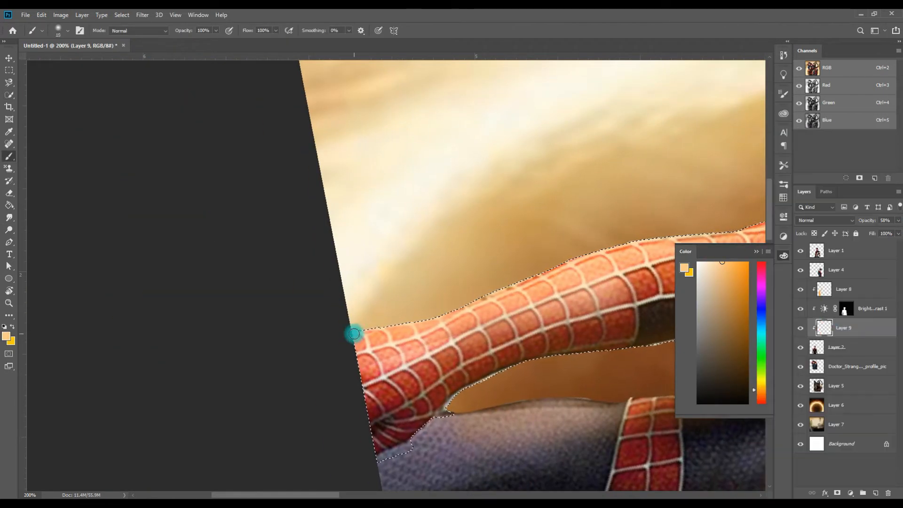
# Paint a thin light orange rim along the selected arm's outer edge with the Soft Round Pressure Size brush
pyautogui.click(784, 184)
pyautogui.click(658, 318)
pyautogui.press('[')
pyautogui.moveTo(353, 339)
pyautogui.mouseDown()
pyautogui.moveTo(427, 323)
pyautogui.moveTo(298, 356)
pyautogui.mouseUp()
pyautogui.moveTo(298, 355)
pyautogui.mouseDown()
pyautogui.moveTo(404, 317)
pyautogui.moveTo(544, 289)
pyautogui.mouseUp()
pyautogui.moveTo(590, 275)
pyautogui.mouseDown()
pyautogui.moveTo(401, 292)
pyautogui.moveTo(701, 272)
pyautogui.moveTo(762, 306)
pyautogui.mouseUp()
pyautogui.moveTo(663, 341); pyautogui.dragTo(336, 270)
pyautogui.moveTo(564, 197)
pyautogui.mouseDown()
pyautogui.moveTo(402, 333)
pyautogui.moveTo(424, 268)
pyautogui.mouseUp()
# Paint light orange rim light on Layer 9 around the gap between the unmasked Spider-Man's arm and waist
pyautogui.click(836, 347)
pyautogui.press('r')
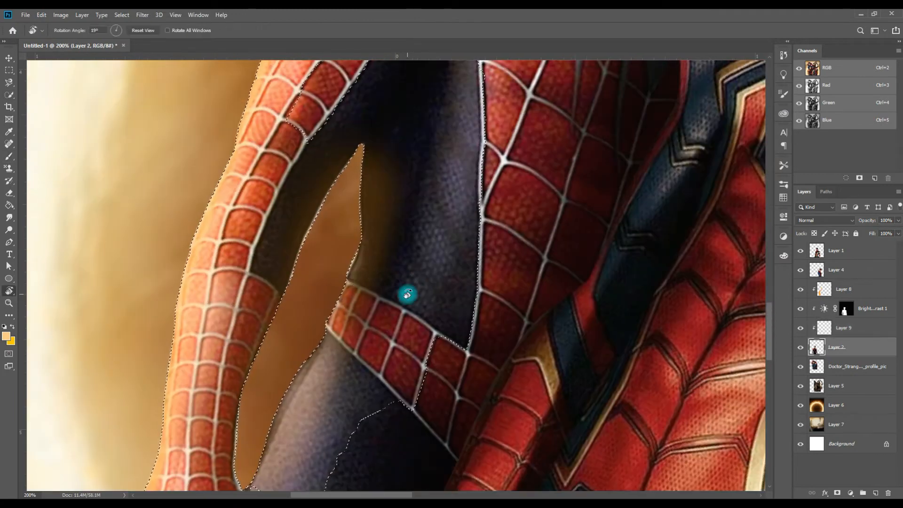
pyautogui.click(843, 328)
pyautogui.press('b')
pyautogui.moveTo(369, 241); pyautogui.dragTo(419, 258)
pyautogui.hotkey('ctrl', 'z')
pyautogui.moveTo(422, 193); pyautogui.dragTo(520, 128)
pyautogui.moveTo(350, 214); pyautogui.dragTo(415, 199)
pyautogui.moveTo(263, 235); pyautogui.dragTo(440, 208)
pyautogui.moveTo(206, 248)
pyautogui.mouseDown()
pyautogui.moveTo(392, 207)
pyautogui.moveTo(426, 209)
pyautogui.mouseUp()
pyautogui.moveTo(202, 213)
pyautogui.mouseDown()
pyautogui.moveTo(423, 139)
pyautogui.moveTo(341, 203)
pyautogui.mouseUp()
pyautogui.moveTo(341, 181); pyautogui.dragTo(470, 156)
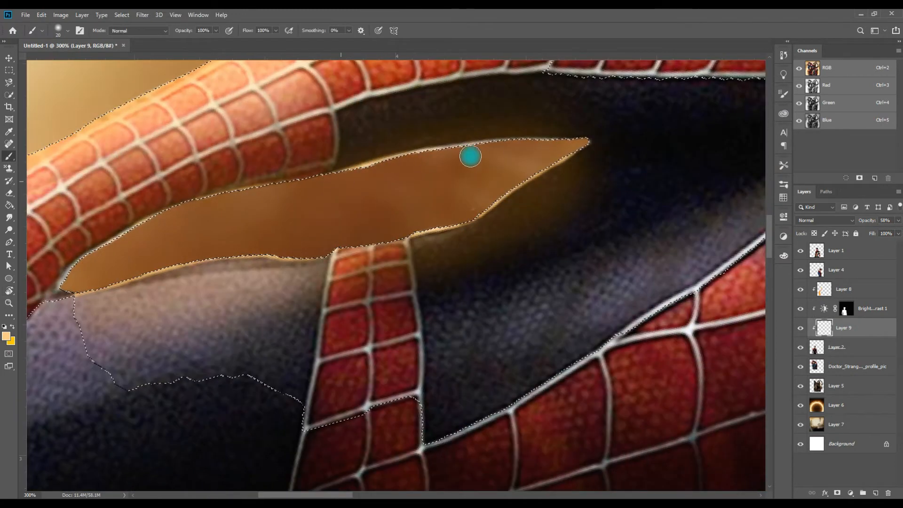
# Clear the selection, clean up the arm's inner edge on Layer 2 with the Eraser and return the canvas to upright
pyautogui.hotkey('ctrl', 'd')
pyautogui.press('e')
pyautogui.click(836, 347)
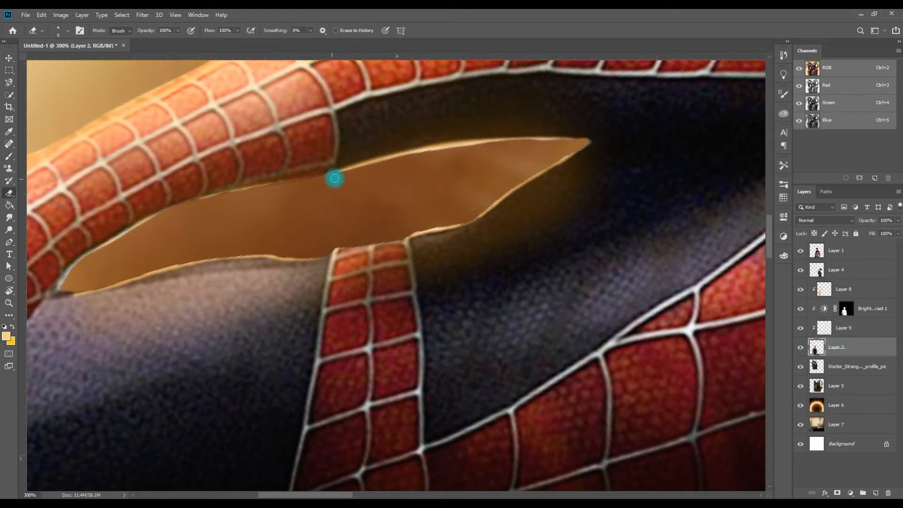
pyautogui.hotkey('ctrl', '-')
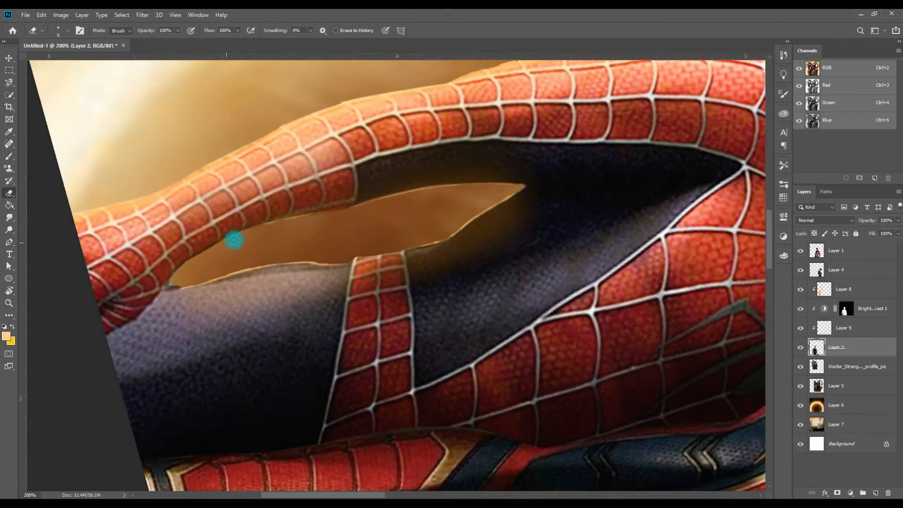
pyautogui.hotkey('ctrl', '-')
pyautogui.hotkey('ctrl', '-')
pyautogui.hotkey('ctrl', '-')
pyautogui.hotkey('ctrl', '-')
pyautogui.press('r')
pyautogui.press('Escape')
# Apply a Levels adjustment to the unmasked Spider-Man on Layer 2, strengthening its tones slightly
pyautogui.press('b')
pyautogui.click(61, 15)
pyautogui.moveTo(74, 40)
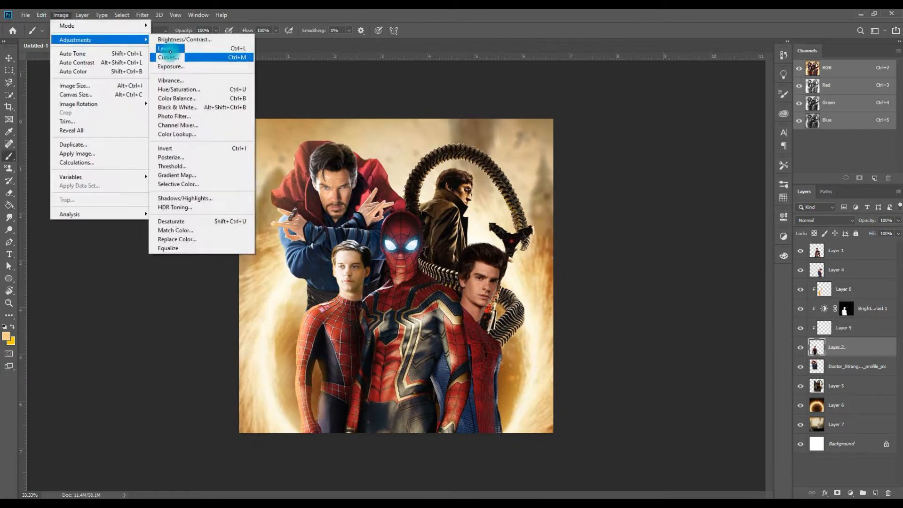
pyautogui.click(169, 48)
pyautogui.moveTo(595, 218); pyautogui.dragTo(599, 219)
pyautogui.moveTo(654, 217); pyautogui.dragTo(645, 218)
pyautogui.moveTo(655, 260); pyautogui.dragTo(649, 263)
pyautogui.click(692, 130)
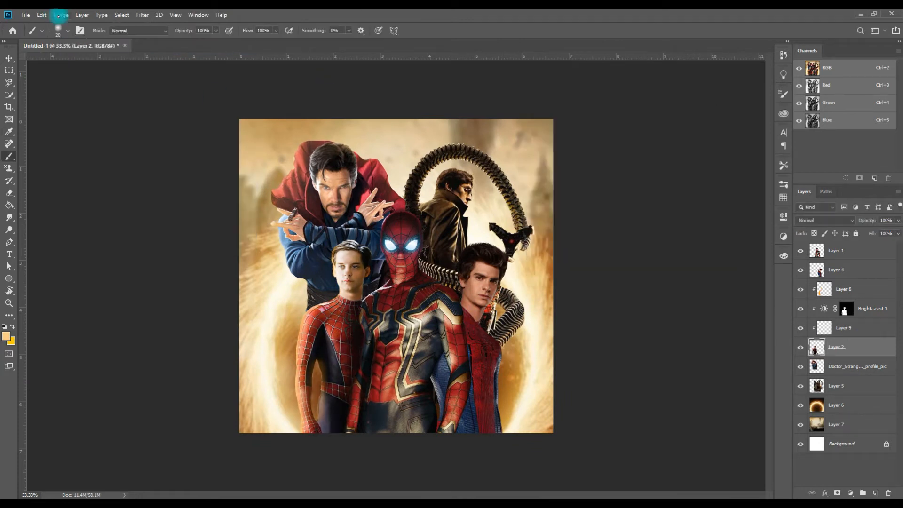
# Apply a slight Color Balance shift to the unmasked Spider-Man on Layer 2
pyautogui.click(60, 15)
pyautogui.click(169, 103)
pyautogui.moveTo(429, 186)
pyautogui.mouseDown()
pyautogui.moveTo(413, 185)
pyautogui.moveTo(444, 185)
pyautogui.moveTo(434, 186)
pyautogui.mouseUp()
pyautogui.click(358, 213)
pyautogui.click(530, 143)
pyautogui.hotkey('ctrl', '-')
pyautogui.hotkey('ctrl', '=')
# Add a new layer clipped to Layer 4 for painting light on the second unmasked Spider-Man
pyautogui.click(820, 270)
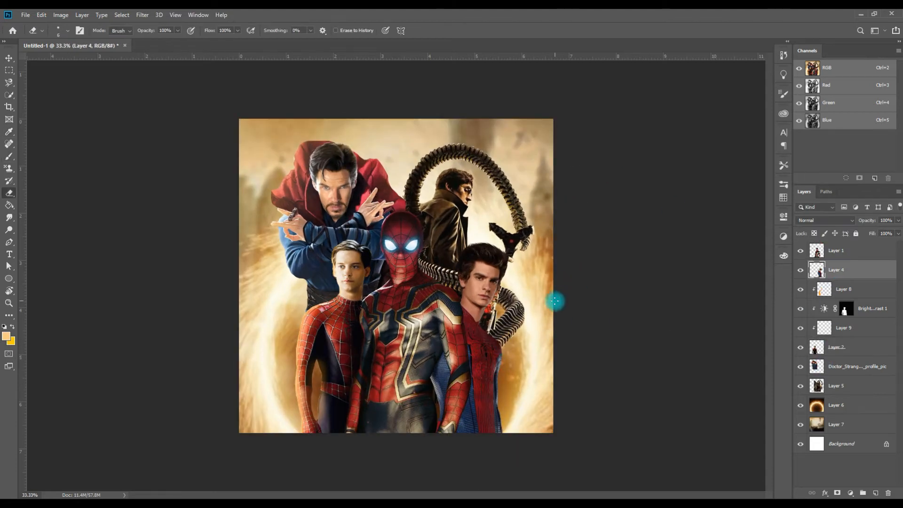
pyautogui.press('r')
pyautogui.moveTo(554, 301); pyautogui.dragTo(503, 165)
pyautogui.click(875, 492)
pyautogui.rightClick(844, 288)
pyautogui.rightClick(862, 269)
pyautogui.click(800, 284)
pyautogui.press('b')
# Paint light orange rim light along the second unmasked Spider-Man's face, neck and shoulder edges on Layer 10
pyautogui.hotkey('ctrl', '=')
pyautogui.press('m')
pyautogui.moveTo(588, 240)
pyautogui.mouseDown()
pyautogui.moveTo(581, 306)
pyautogui.moveTo(482, 366)
pyautogui.mouseUp()
pyautogui.press('b')
pyautogui.hotkey('ctrl', '=')
pyautogui.hotkey('ctrl', '=')
pyautogui.hotkey('ctrl', '=')
pyautogui.moveTo(637, 321); pyautogui.dragTo(433, 317)
pyautogui.moveTo(596, 338); pyautogui.dragTo(555, 328)
pyautogui.moveTo(127, 348); pyautogui.dragTo(583, 221)
pyautogui.hotkey('ctrl', '-')
pyautogui.press('r')
pyautogui.hotkey('ctrl', '=')
pyautogui.moveTo(691, 207); pyautogui.dragTo(613, 242)
pyautogui.hotkey('ctrl', 'z')
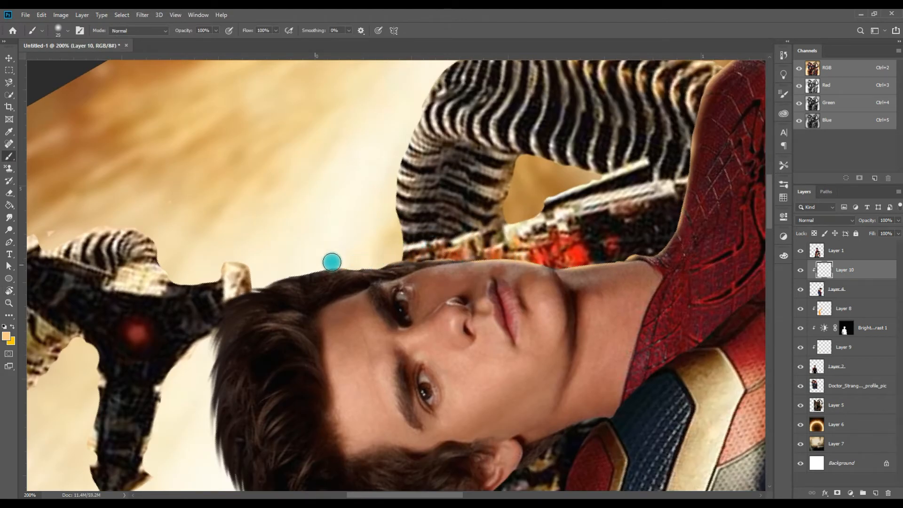
# Add a new layer above Layer 10 and brush a broad, soft light orange glow over the second unmasked Spider-Man's shoulder
pyautogui.scroll(-3, 204, 357)
pyautogui.press(']')
pyautogui.press(']')
pyautogui.press(']')
pyautogui.press(']')
pyautogui.press(']')
pyautogui.press(']')
pyautogui.press(']')
pyautogui.hotkey('ctrl', '-')
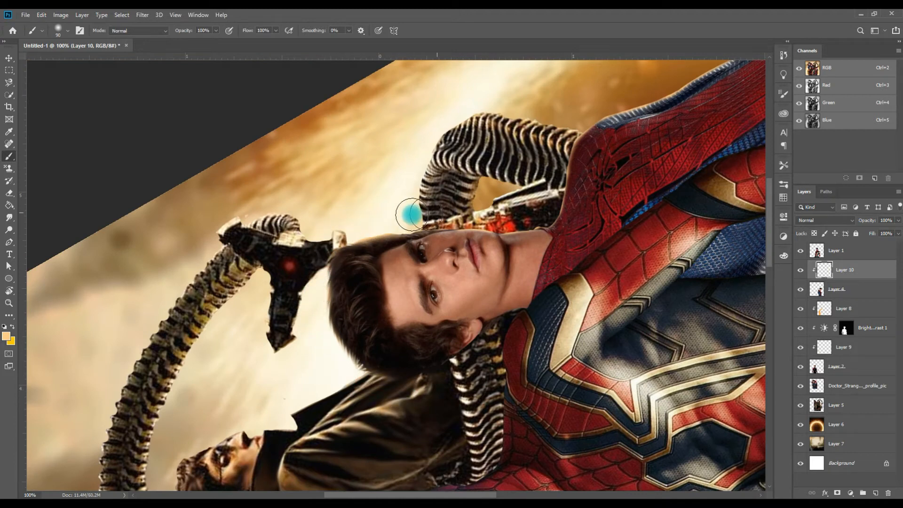
pyautogui.hotkey('ctrl', '-')
pyautogui.press('space')
pyautogui.moveTo(548, 238); pyautogui.dragTo(447, 322)
pyautogui.press(']')
pyautogui.press(']')
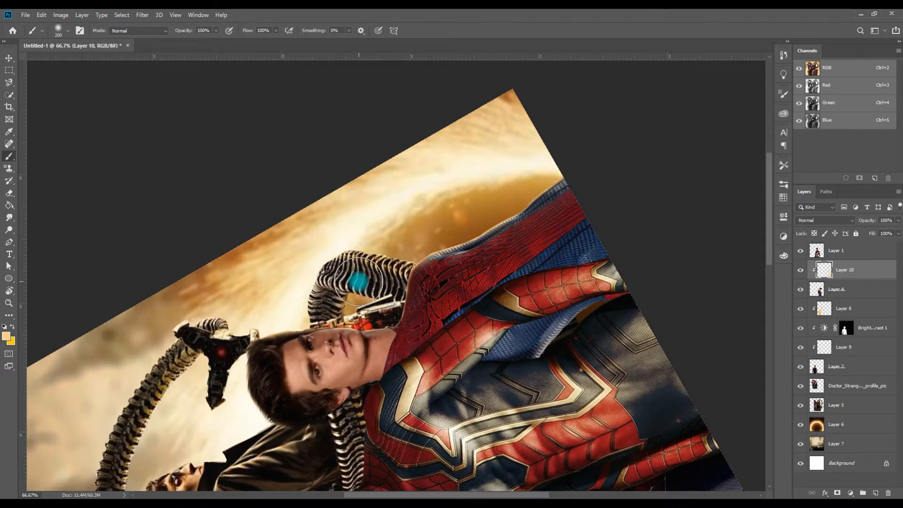
pyautogui.click(877, 493)
pyautogui.click(443, 275)
pyautogui.hotkey('ctrl', 'z')
pyautogui.press(']')
pyautogui.press(']')
pyautogui.press(']')
pyautogui.click(435, 228)
# Clip Layer 11 to the second unmasked Spider-Man and lower its opacity to 25%
pyautogui.rightClick(857, 270)
pyautogui.click(852, 280)
pyautogui.press('[')
pyautogui.press('[')
pyautogui.press('[')
pyautogui.press('[')
pyautogui.click(782, 185)
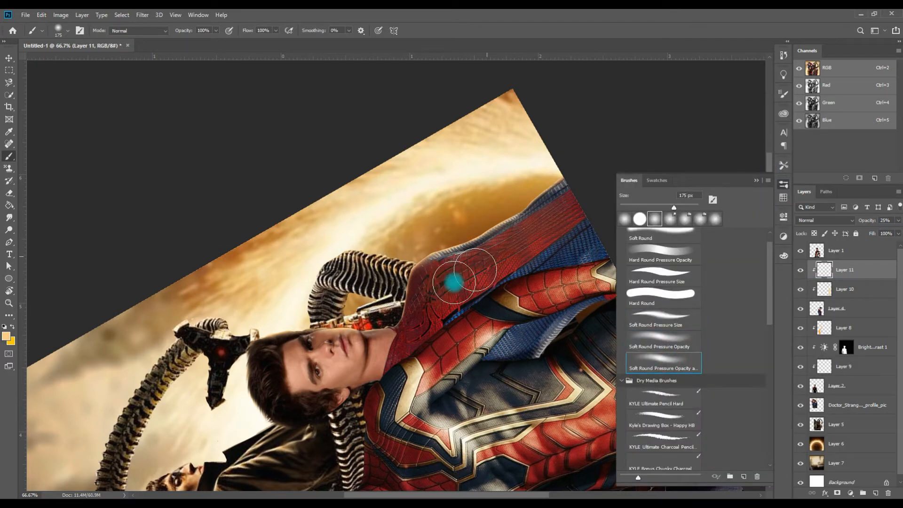
# Straighten the canvas and darken the shadows of the second unmasked Spider-Man on Layer 4 with the Burn tool at 50% exposure
pyautogui.hotkey('ctrl', '-')
pyautogui.press('r')
pyautogui.moveTo(499, 250)
pyautogui.mouseDown()
pyautogui.moveTo(431, 353)
pyautogui.moveTo(375, 357)
pyautogui.moveTo(406, 106)
pyautogui.mouseUp()
pyautogui.hotkey('ctrl', '+')
pyautogui.click(836, 308)
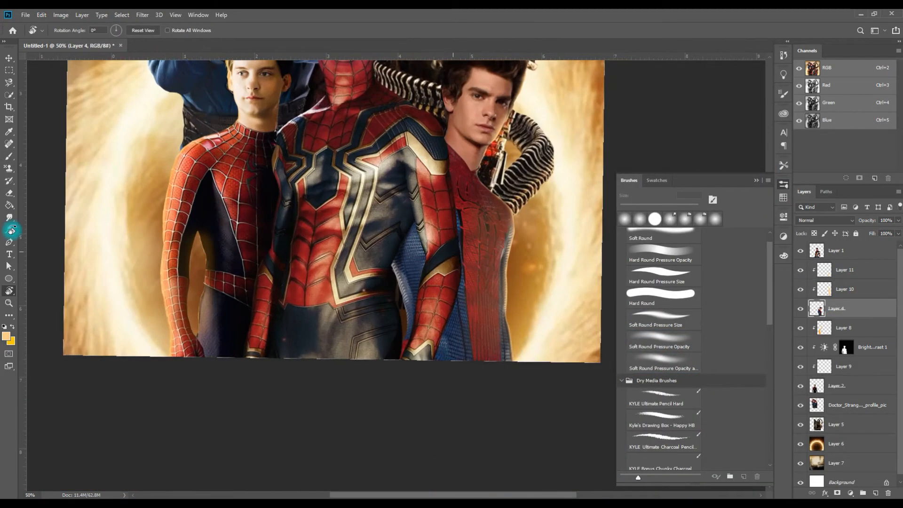
pyautogui.click(10, 230)
pyautogui.hotkey('ctrl', '+')
pyautogui.moveTo(420, 259)
pyautogui.mouseDown()
pyautogui.moveTo(434, 337)
pyautogui.moveTo(456, 361)
pyautogui.mouseUp()
pyautogui.press(']')
pyautogui.press(']')
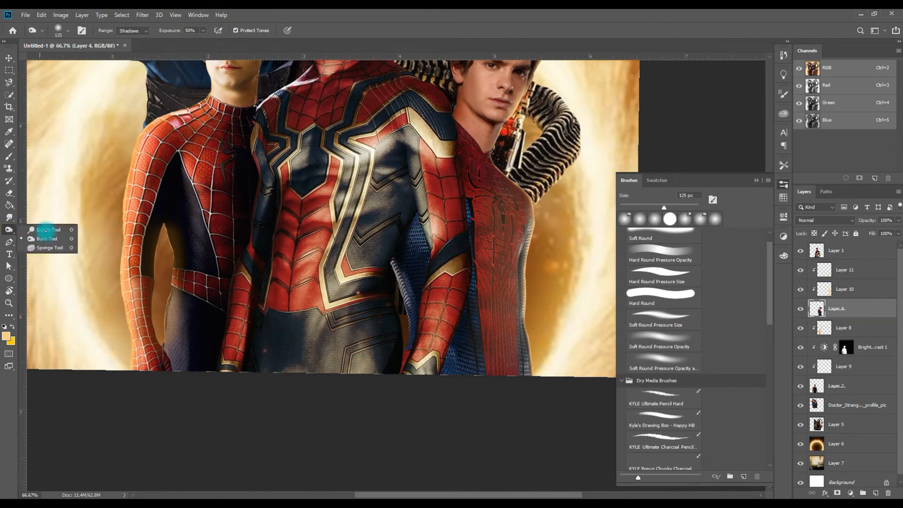
pyautogui.hotkey('ctrl', '-')
pyautogui.hotkey('ctrl', '-')
pyautogui.hotkey('ctrl', '-')
pyautogui.hotkey('ctrl', '+')
pyautogui.hotkey('ctrl', '+')
# Select Doctor Strange on his layer by quick-selecting the surrounding background and inverting the selection
pyautogui.moveTo(382, 216); pyautogui.dragTo(565, 452)
pyautogui.hotkey('ctrl', '-')
pyautogui.hotkey('ctrl', '+')
pyautogui.hotkey('ctrl', '+')
pyautogui.click(842, 405)
pyautogui.press('w')
pyautogui.click(278, 207)
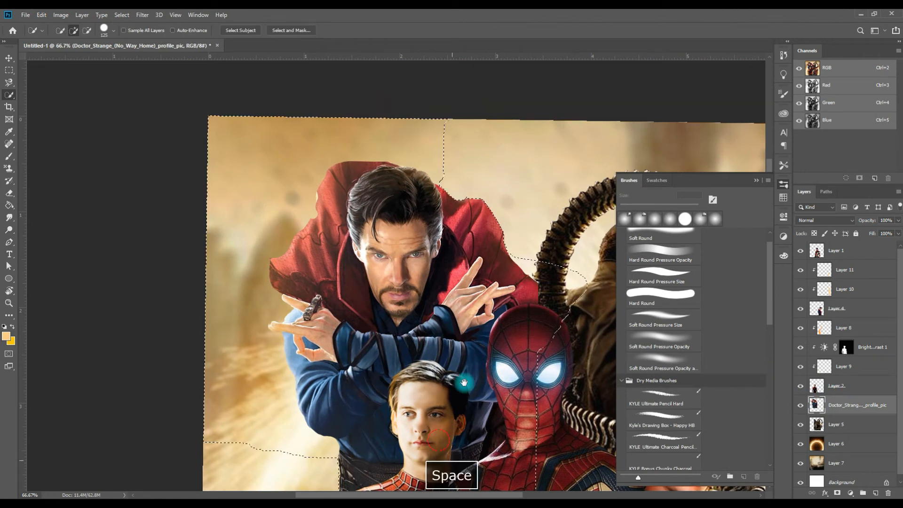
pyautogui.moveTo(460, 383); pyautogui.dragTo(499, 270)
pyautogui.hotkey('ctrl', 'shift', 'i')
# Add a new layer above Doctor Strange and clip it to his layer
pyautogui.click(875, 492)
pyautogui.rightClick(835, 410)
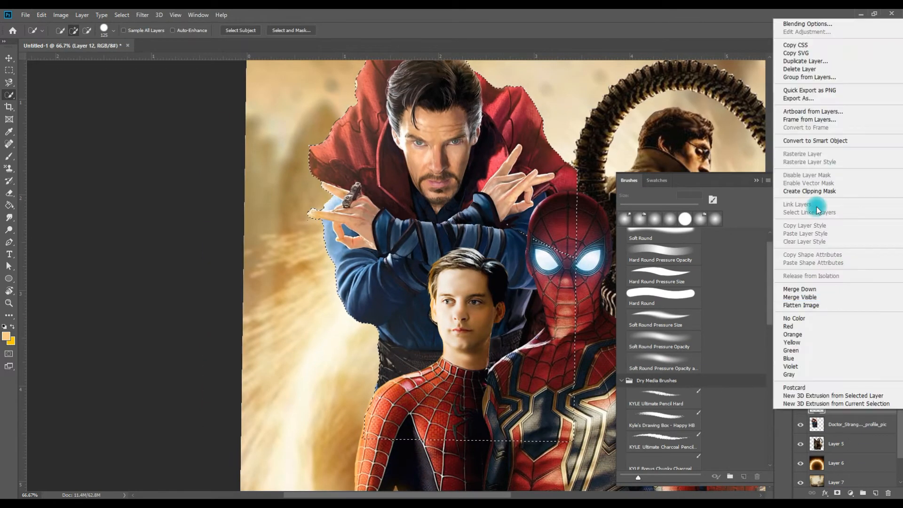
pyautogui.click(816, 192)
# Paint light orange rim light along Doctor Strange's raised hand and outer blue sleeve on Layer 12
pyautogui.press('b')
pyautogui.press('r')
pyautogui.moveTo(433, 206); pyautogui.dragTo(469, 247)
pyautogui.hotkey('ctrl', '+')
pyautogui.hotkey('ctrl', '+')
pyautogui.press('[')
pyautogui.press('[')
pyautogui.press('[')
pyautogui.press('[')
pyautogui.press('[')
pyautogui.press('[')
pyautogui.press('[')
pyautogui.press('[')
pyautogui.moveTo(386, 261)
pyautogui.mouseDown()
pyautogui.moveTo(444, 137)
pyautogui.moveTo(412, 225)
pyautogui.mouseUp()
pyautogui.hotkey('ctrl', '-')
pyautogui.press(']')
pyautogui.press(']')
pyautogui.press(']')
pyautogui.press(']')
pyautogui.moveTo(349, 370); pyautogui.dragTo(350, 443)
pyautogui.moveTo(329, 446); pyautogui.dragTo(383, 405)
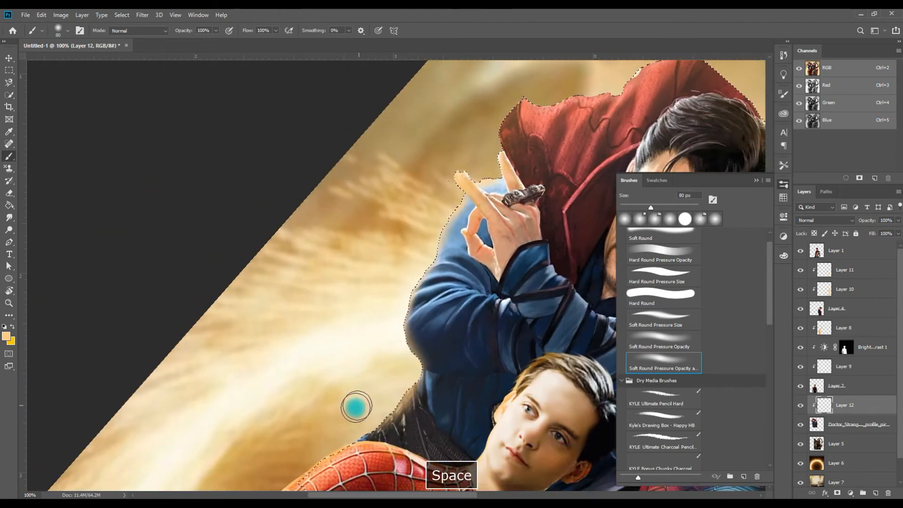
pyautogui.click(416, 357)
# Paint rim light along Doctor Strange's red cloak edge with the Soft Round Pressure Size brush and touch it up with the Eraser
pyautogui.click(783, 184)
pyautogui.click(663, 320)
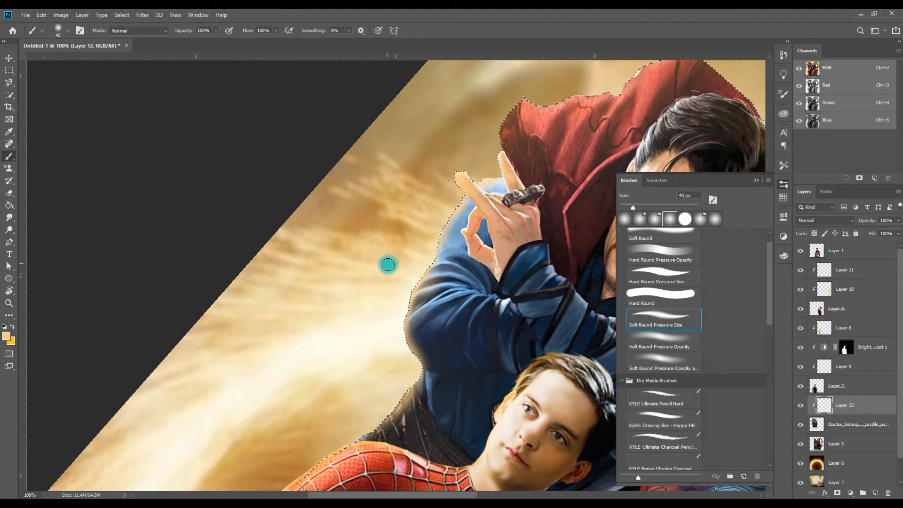
pyautogui.hotkey('ctrl', '-')
pyautogui.hotkey('ctrl', '-')
pyautogui.moveTo(538, 148); pyautogui.dragTo(492, 203)
pyautogui.hotkey('ctrl', '+')
pyautogui.press(']')
pyautogui.press(']')
pyautogui.press(']')
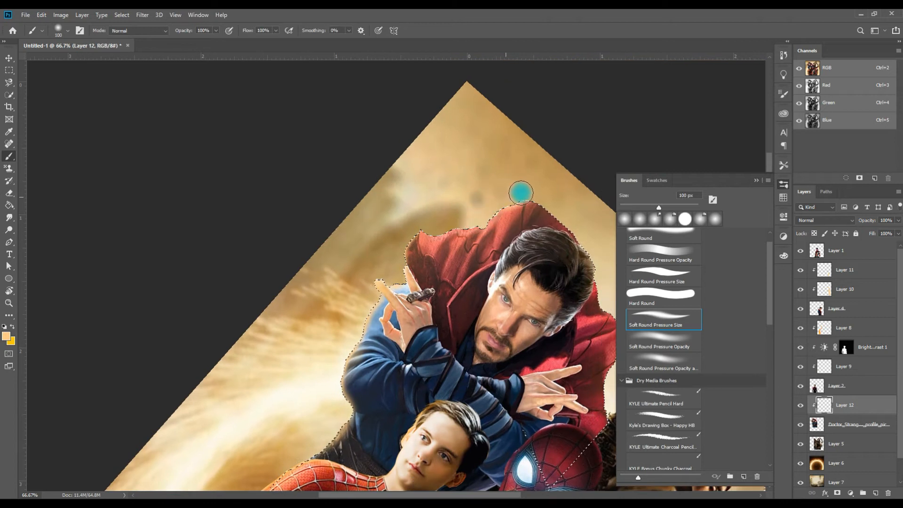
pyautogui.press('e')
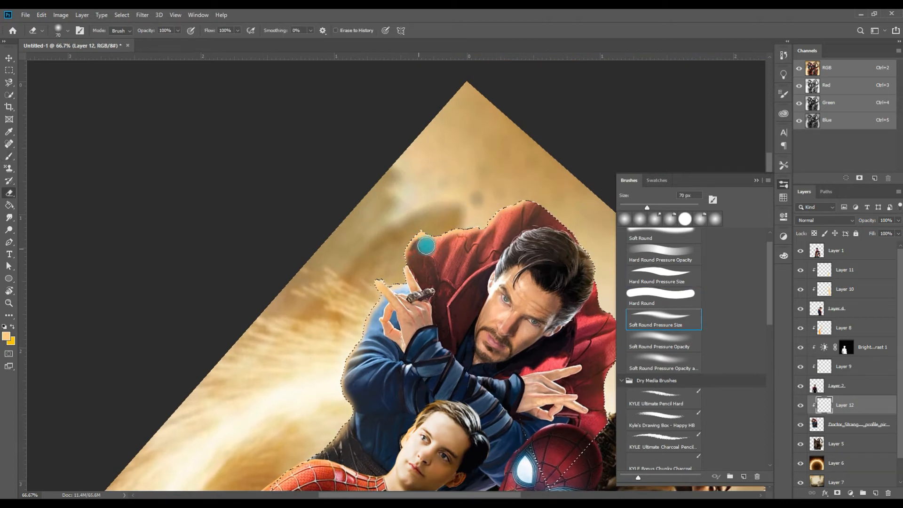
# Paint a broader light orange glow around Doctor Strange's cloak and sleeve edges on Layer 12 with a 300 px brush
pyautogui.press('b')
pyautogui.hotkey('ctrl', '-')
pyautogui.hotkey('ctrl', '-')
pyautogui.press(']')
pyautogui.press(']')
pyautogui.press(']')
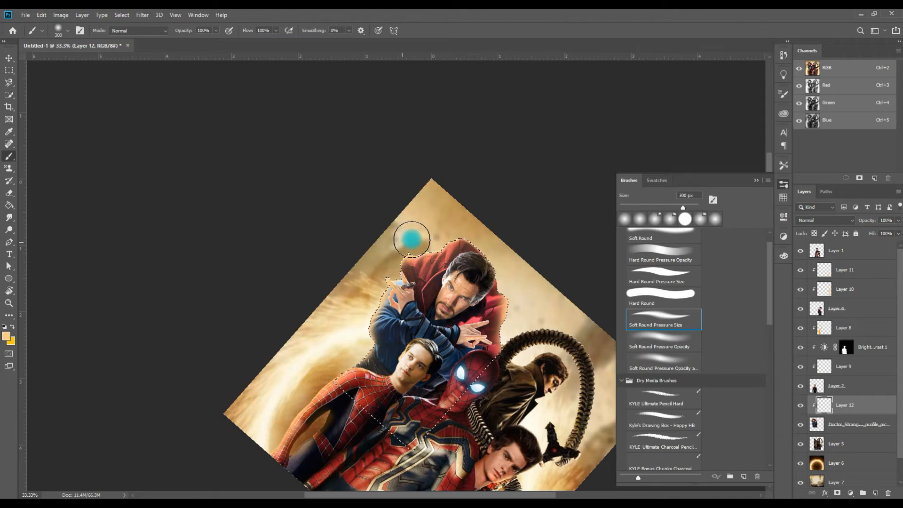
pyautogui.hotkey('ctrl', '-')
pyautogui.hotkey('ctrl', '=')
pyautogui.hotkey('ctrl', '=')
# Add a new layer above Layer 12, set its opacity to 29%, and paint a soft orange haze over Doctor Strange
pyautogui.click(639, 218)
pyautogui.click(875, 493)
pyautogui.click(898, 221)
pyautogui.moveTo(899, 231); pyautogui.dragTo(862, 231)
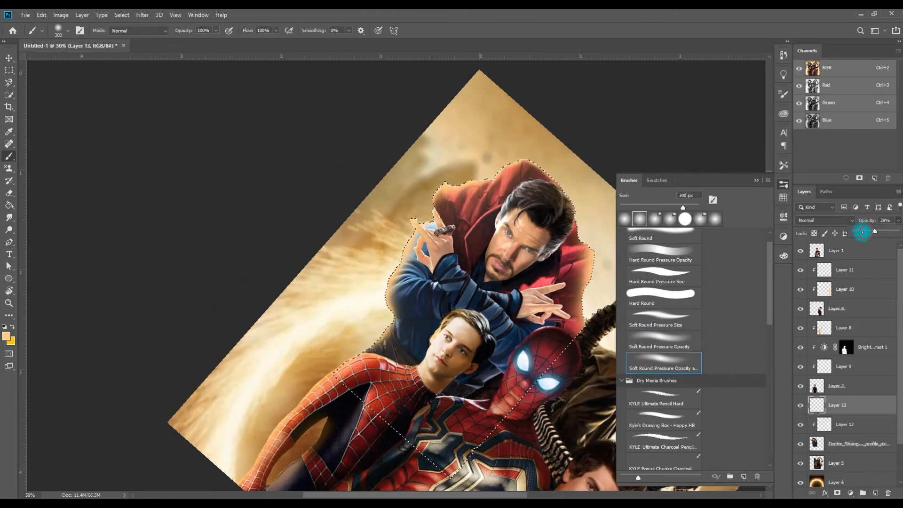
pyautogui.press('[')
pyautogui.press('[')
pyautogui.moveTo(398, 302); pyautogui.dragTo(409, 275)
pyautogui.hotkey('ctrl', '-')
pyautogui.press('[')
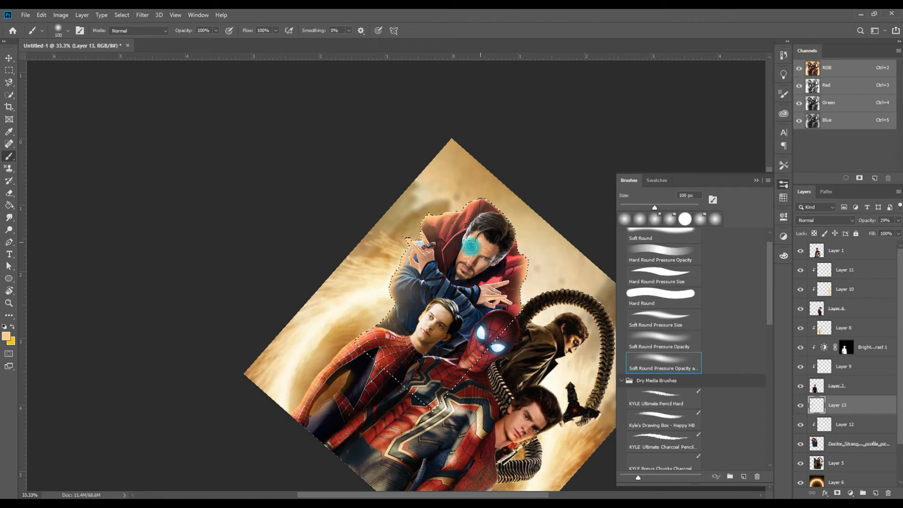
# Deselect Doctor Strange and reset the canvas rotation to 0°
pyautogui.hotkey('ctrl', '-')
pyautogui.press('m')
pyautogui.click(546, 201)
pyautogui.press('r')
pyautogui.press('Escape')
pyautogui.hotkey('ctrl', '=')
pyautogui.hotkey('ctrl', '=')
pyautogui.hotkey('ctrl', '-')
pyautogui.hotkey('ctrl', '-')
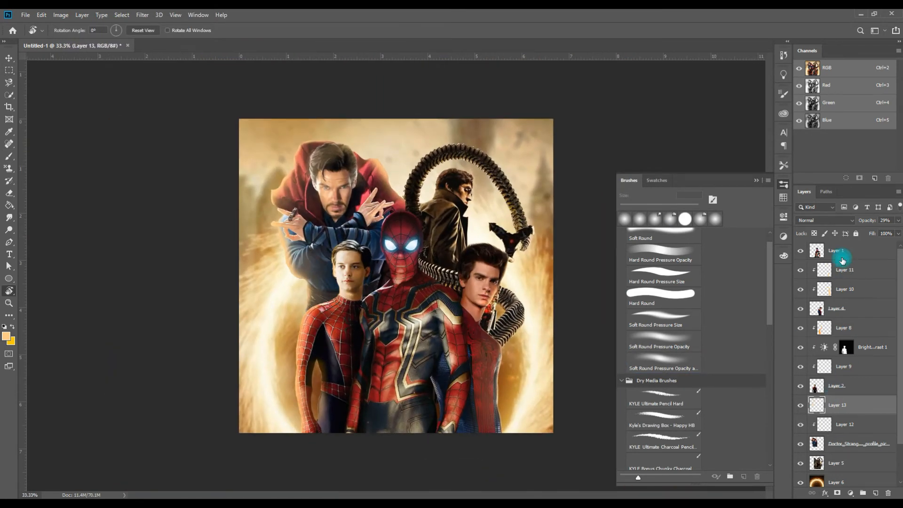
# Toggle the visibility of the first unmasked Spider-Man's Layer 2 to check it against the composition
pyautogui.click(841, 257)
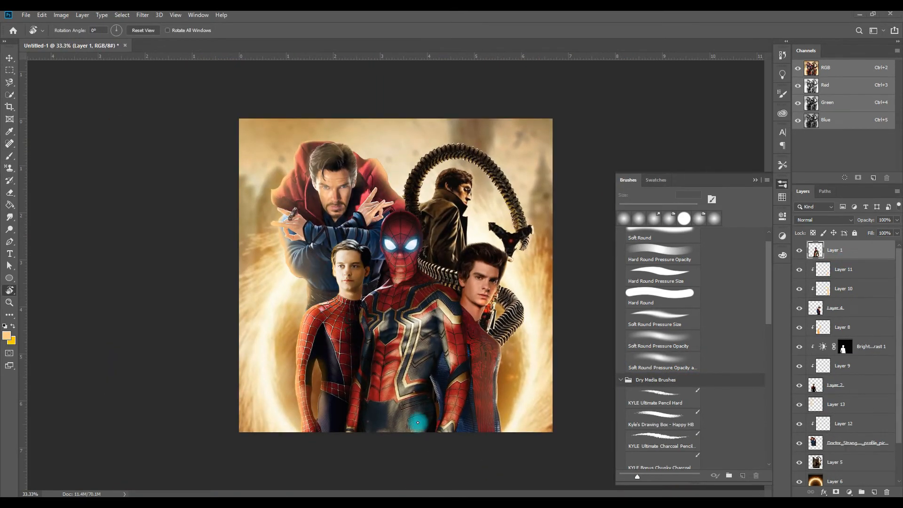
pyautogui.moveTo(523, 327); pyautogui.dragTo(527, 308)
pyautogui.press('b')
pyautogui.hotkey('ctrl', '=')
pyautogui.hotkey('ctrl', '=')
pyautogui.press('space')
pyautogui.moveTo(474, 269)
pyautogui.mouseDown()
pyautogui.moveTo(473, 352)
pyautogui.moveTo(434, 233)
pyautogui.mouseUp()
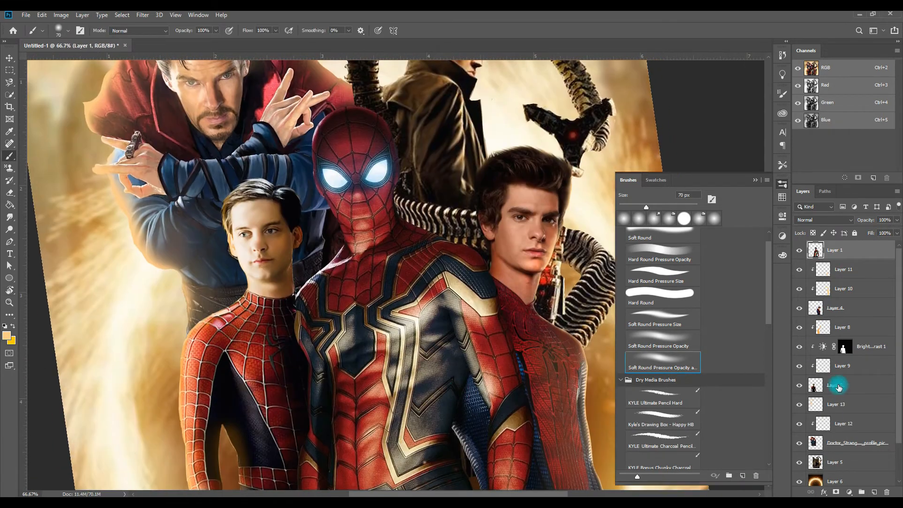
pyautogui.click(836, 385)
pyautogui.click(799, 385)
pyautogui.click(799, 385)
# Quick-select the masked Spider-Man on Layer 1 and add a new layer above it masked to that selection
pyautogui.click(835, 250)
pyautogui.moveTo(897, 344)
pyautogui.mouseDown()
pyautogui.moveTo(896, 373)
pyautogui.moveTo(897, 341)
pyautogui.mouseUp()
pyautogui.hotkey('ctrl', '-')
pyautogui.press('w')
pyautogui.moveTo(365, 207)
pyautogui.mouseDown()
pyautogui.moveTo(391, 383)
pyautogui.moveTo(449, 454)
pyautogui.mouseUp()
pyautogui.click(874, 491)
pyautogui.click(835, 491)
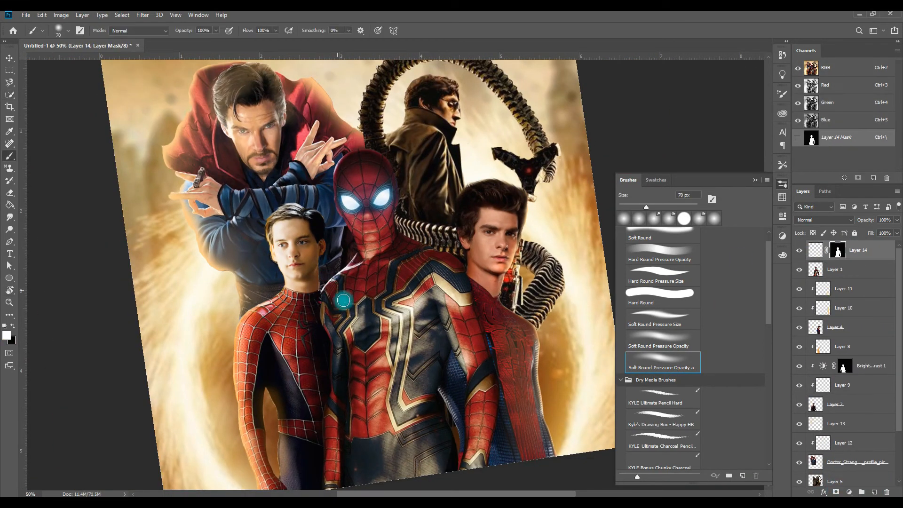
# Paint light orange rim light along the masked Spider-Man's shoulder and arm on Layer 14 and lower the layer's opacity to 53%
pyautogui.click(815, 250)
pyautogui.hotkey('ctrl', 'z')
pyautogui.press('r')
pyautogui.moveTo(486, 364); pyautogui.dragTo(503, 205)
pyautogui.press('b')
pyautogui.click(638, 219)
pyautogui.hotkey('ctrl', '=')
pyautogui.hotkey('ctrl', '=')
pyautogui.moveTo(611, 155); pyautogui.dragTo(369, 326)
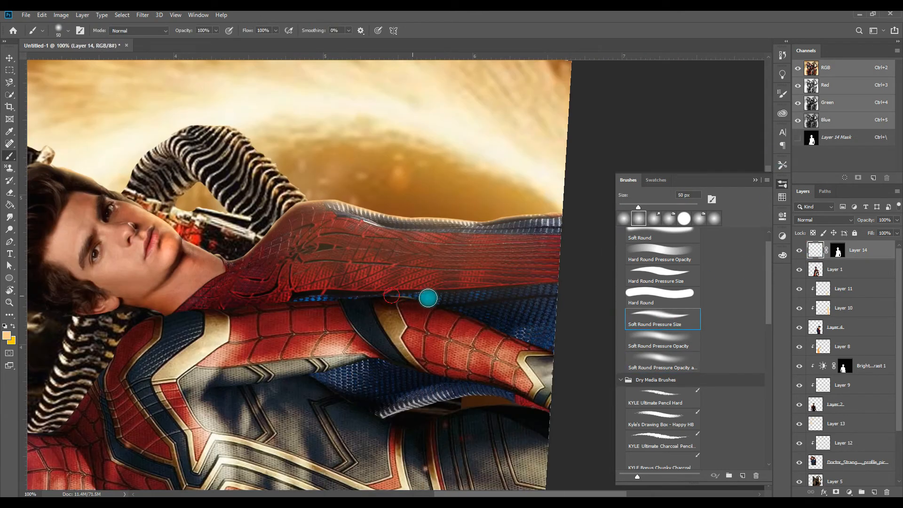
pyautogui.moveTo(299, 288); pyautogui.dragTo(439, 266)
pyautogui.press('[')
pyautogui.press('[')
pyautogui.moveTo(261, 320)
pyautogui.mouseDown()
pyautogui.moveTo(314, 284)
pyautogui.moveTo(565, 278)
pyautogui.mouseUp()
pyautogui.click(897, 220)
pyautogui.moveTo(897, 231); pyautogui.dragTo(871, 234)
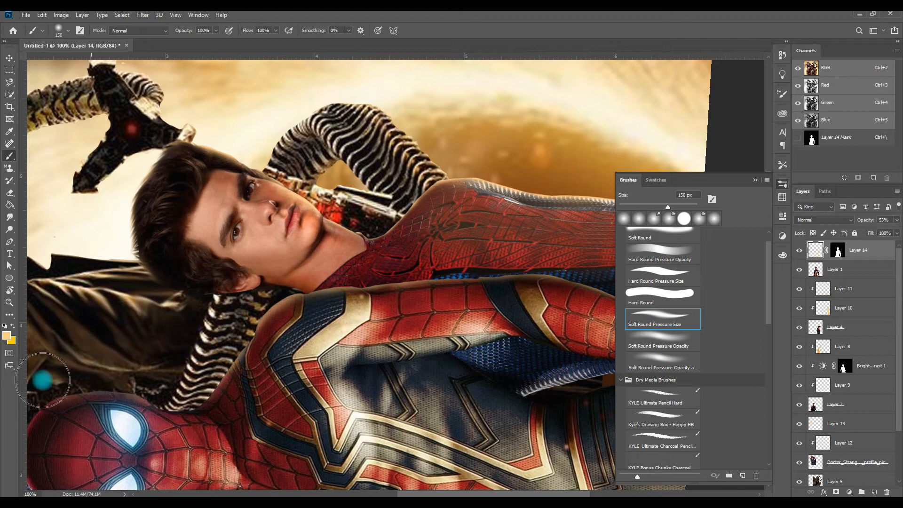
# Paint a wider glow along the masked Spider-Man's head and opposite side with a 150 px brush, erasing the excess over his chest
pyautogui.hotkey('ctrl', '-')
pyautogui.moveTo(258, 331); pyautogui.dragTo(286, 215)
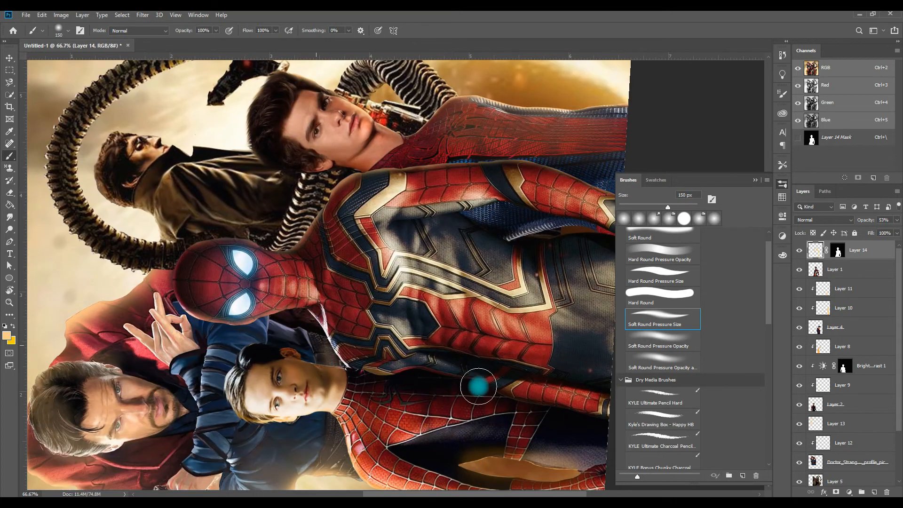
pyautogui.moveTo(478, 386); pyautogui.dragTo(262, 333)
pyautogui.press('w')
pyautogui.press('e')
pyautogui.moveTo(436, 345); pyautogui.dragTo(405, 347)
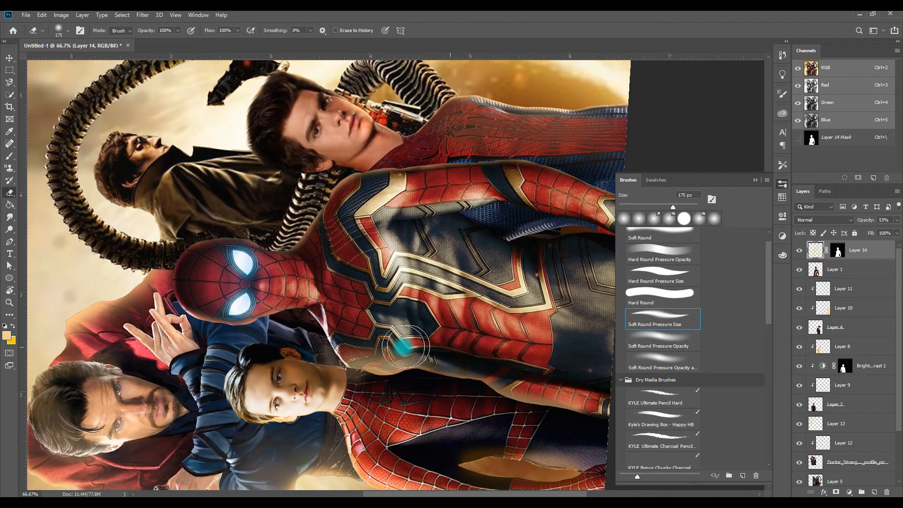
# Paint light orange rim light along the masked Spider-Man's arm and waist on Layer 14 with a 60 px brush
pyautogui.press('b')
pyautogui.moveTo(432, 160); pyautogui.dragTo(395, 233)
pyautogui.press('[')
pyautogui.press('[')
pyautogui.press('[')
pyautogui.press('[')
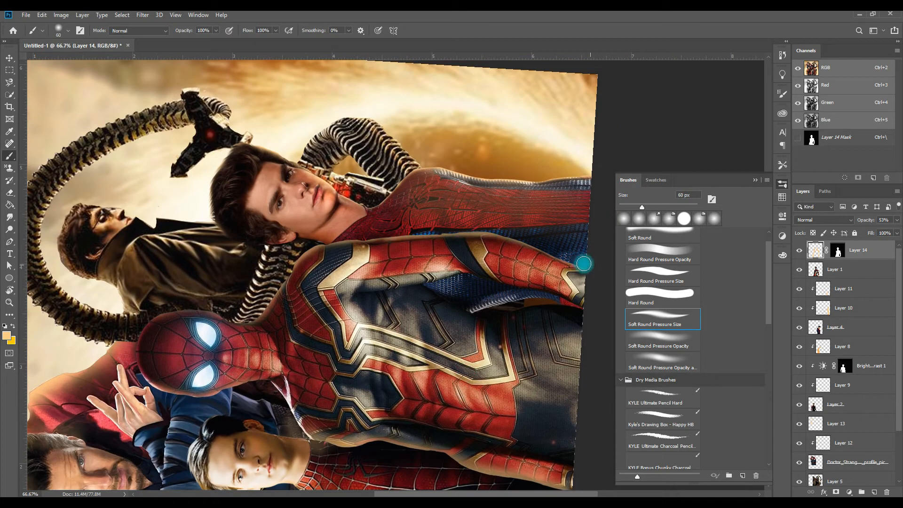
pyautogui.moveTo(462, 298); pyautogui.dragTo(523, 311)
pyautogui.hotkey('ctrl', 'z')
pyautogui.moveTo(423, 284)
pyautogui.mouseDown()
pyautogui.moveTo(568, 314)
pyautogui.moveTo(463, 329)
pyautogui.mouseUp()
# Refine the glow around the masked Spider-Man's neck and shoulder with a 150 px brush and erase the excess
pyautogui.press('e')
pyautogui.press('b')
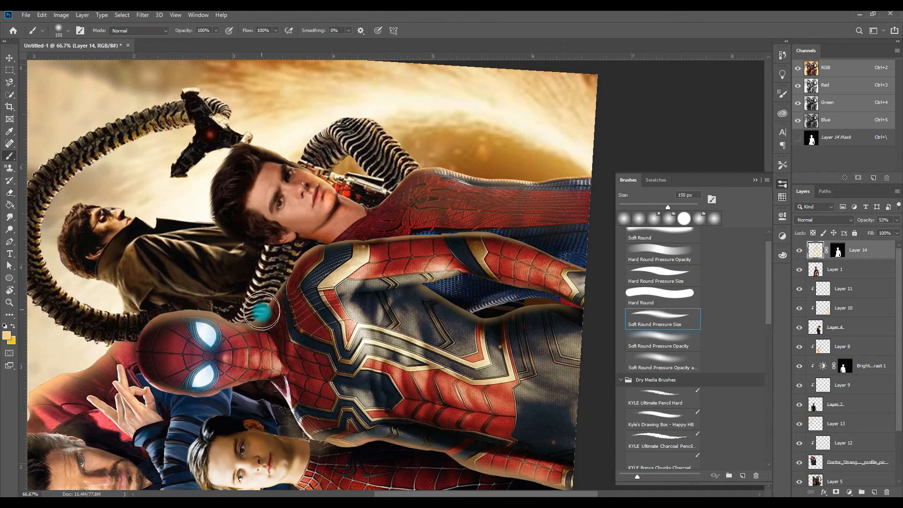
pyautogui.hotkey('ctrl', '-')
pyautogui.hotkey('ctrl', '+')
pyautogui.press('e')
pyautogui.moveTo(273, 250); pyautogui.dragTo(344, 225)
# Turn the canvas back upright and dodge the highlights of the masked Spider-Man on Layer 1 with a 250 px brush at 50% exposure
pyautogui.press('r')
pyautogui.moveTo(435, 276)
pyautogui.mouseDown()
pyautogui.moveTo(402, 371)
pyautogui.moveTo(390, 371)
pyautogui.moveTo(406, 414)
pyautogui.mouseUp()
pyautogui.click(8, 231)
pyautogui.hotkey('ctrl', '-')
pyautogui.hotkey('ctrl', '-')
pyautogui.click(835, 269)
pyautogui.press(']')
pyautogui.press(']')
pyautogui.press(']')
pyautogui.press(']')
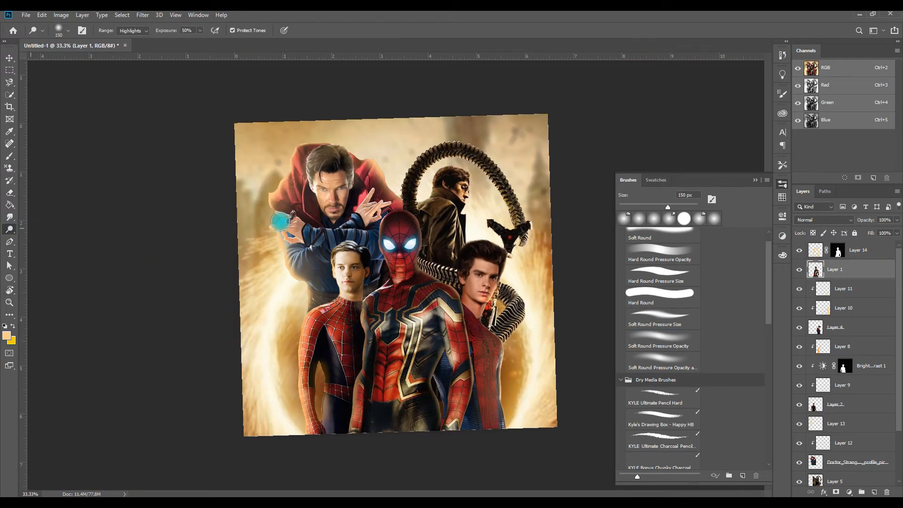
pyautogui.hotkey('ctrl', '-')
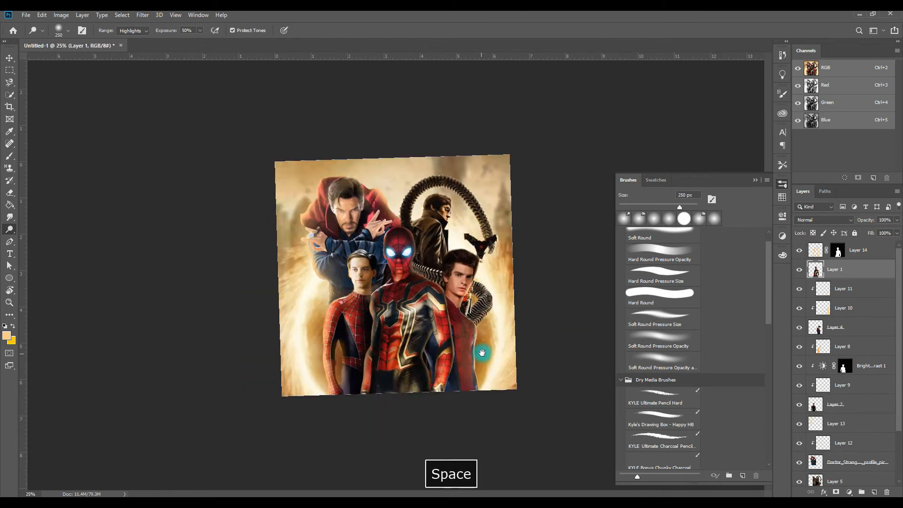
# Quick-select Doctor Octopus and his tentacles on Layer 5 and add a new layer above it masked to that selection
pyautogui.hotkey('ctrl', '+')
pyautogui.hotkey('ctrl', '+')
pyautogui.hotkey('ctrl', '+')
pyautogui.moveTo(606, 171); pyautogui.dragTo(526, 343)
pyautogui.hotkey('ctrl', '-')
pyautogui.click(835, 481)
pyautogui.press('w')
pyautogui.moveTo(354, 251); pyautogui.dragTo(462, 440)
pyautogui.moveTo(468, 485); pyautogui.dragTo(479, 419)
pyautogui.moveTo(487, 320); pyautogui.dragTo(295, 250)
pyautogui.click(873, 491)
pyautogui.click(836, 492)
# Paint light orange rim light along Doctor Octopus and his tentacles on Layer 15 and lower the layer's opacity to 65%
pyautogui.press('b')
pyautogui.click(815, 471)
pyautogui.press('[')
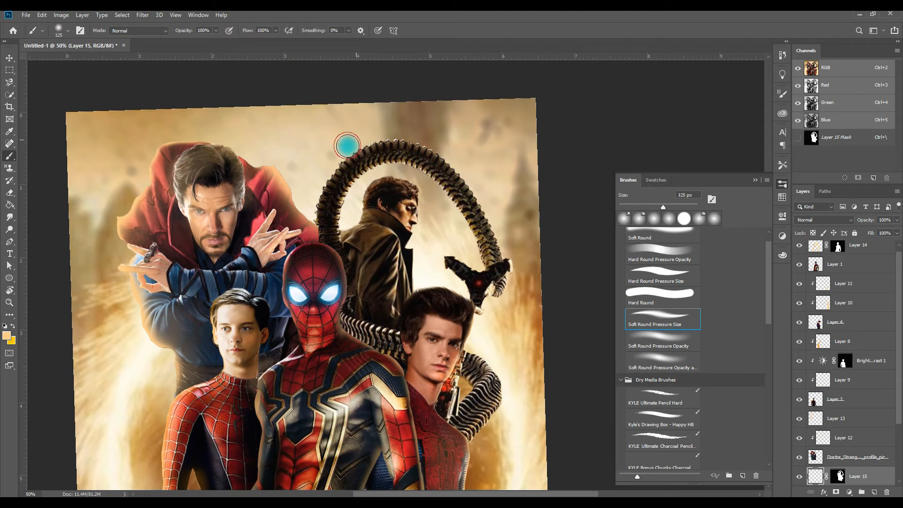
pyautogui.click(896, 221)
pyautogui.moveTo(897, 231); pyautogui.dragTo(881, 231)
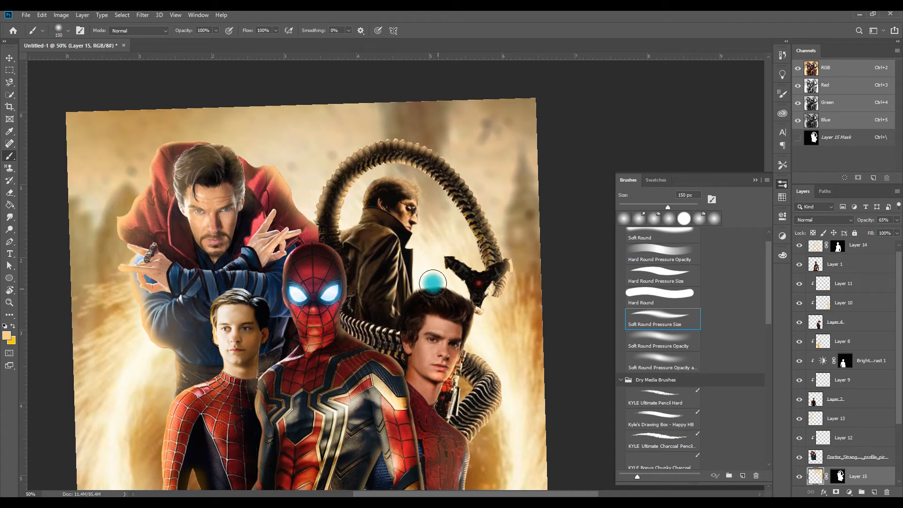
pyautogui.hotkey('ctrl', '+')
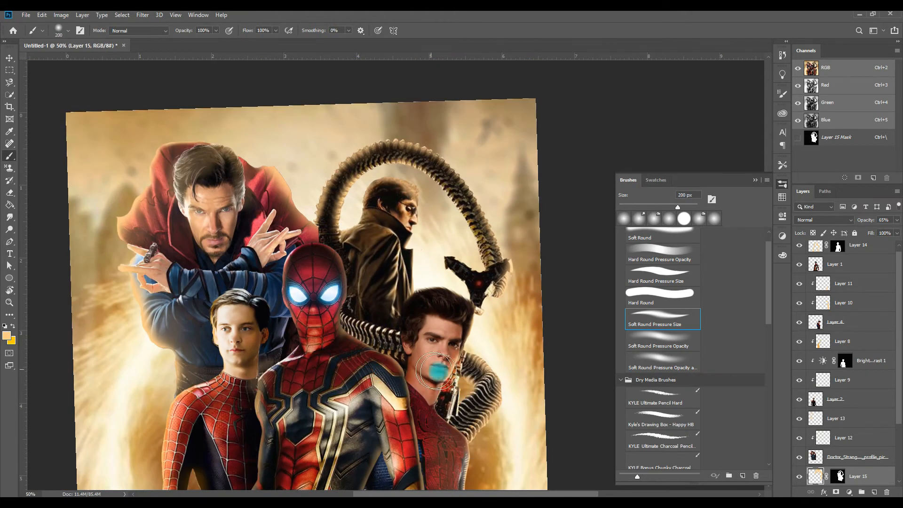
pyautogui.hotkey('ctrl', '-')
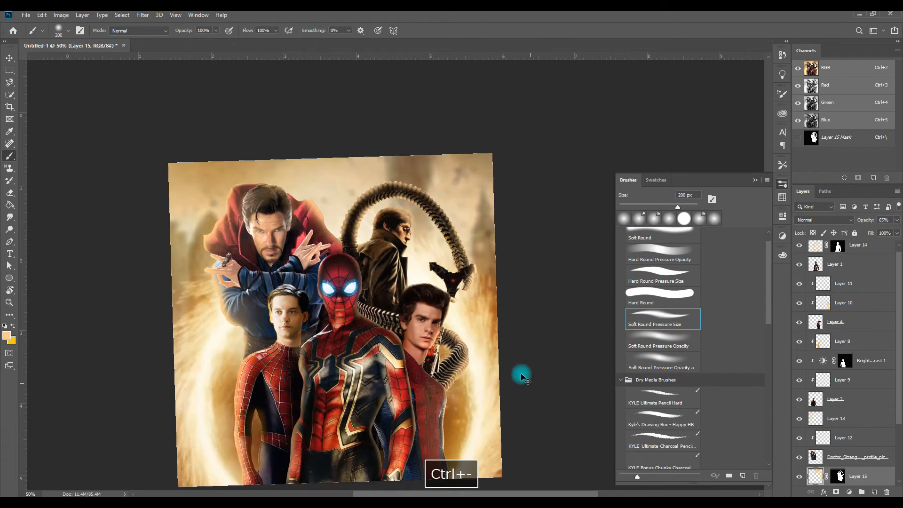
pyautogui.hotkey('ctrl', '-')
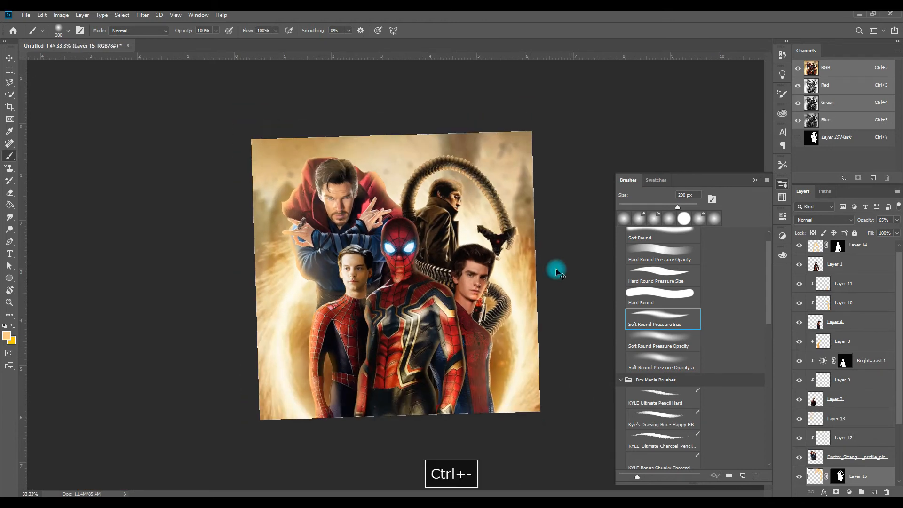
# Darken Doctor Octopus's coat on Layer 5 with the Burn tool
pyautogui.rightClick(9, 229)
pyautogui.click(44, 236)
pyautogui.scroll(-3, 836, 464)
pyautogui.click(866, 458)
pyautogui.moveTo(418, 231); pyautogui.dragTo(433, 275)
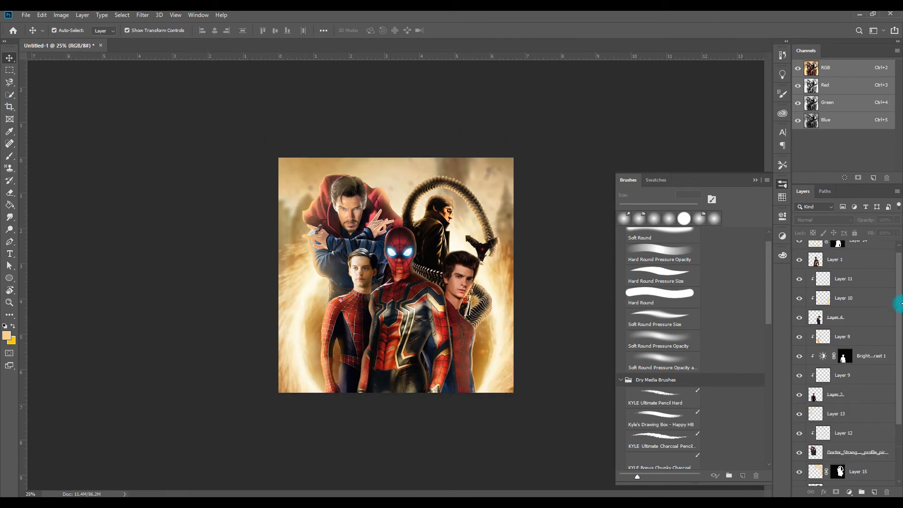
# Fill new Layer 16 with black and render a 50-300mm Zoom lens flare at 100% brightness near its upper right
pyautogui.click(782, 255)
pyautogui.hotkey('ctrl', 'BackSpace')
pyautogui.click(142, 15)
pyautogui.click(282, 222)
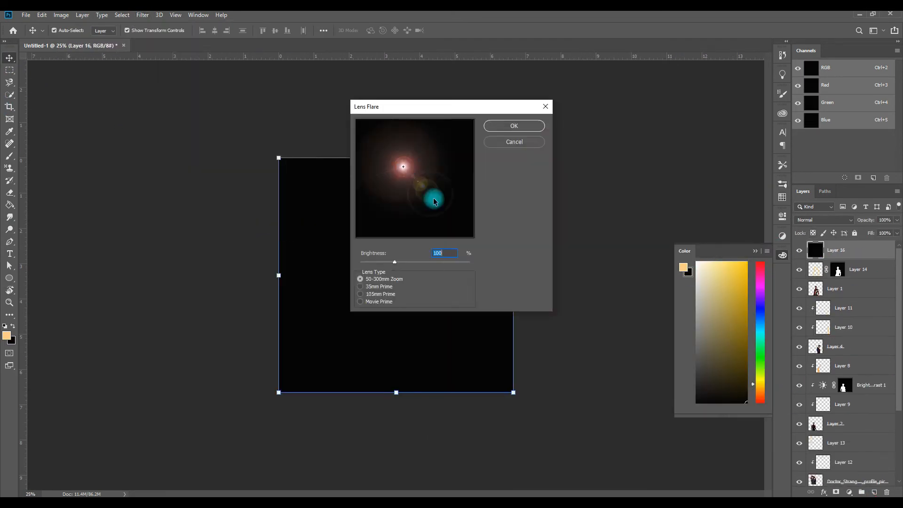
pyautogui.click(433, 135)
pyautogui.click(514, 125)
# Set Layer 16 to Screen blending and position its flare beside Doctor Octopus's head
pyautogui.click(823, 220)
pyautogui.click(812, 298)
pyautogui.moveTo(434, 186)
pyautogui.mouseDown()
pyautogui.moveTo(457, 248)
pyautogui.moveTo(496, 188)
pyautogui.moveTo(501, 216)
pyautogui.mouseUp()
pyautogui.press('e')
# Create black Layer 17, render a 105mm Prime lens flare on it and set its blending to Screen
pyautogui.click(873, 492)
pyautogui.hotkey('ctrl', 'BackSpace')
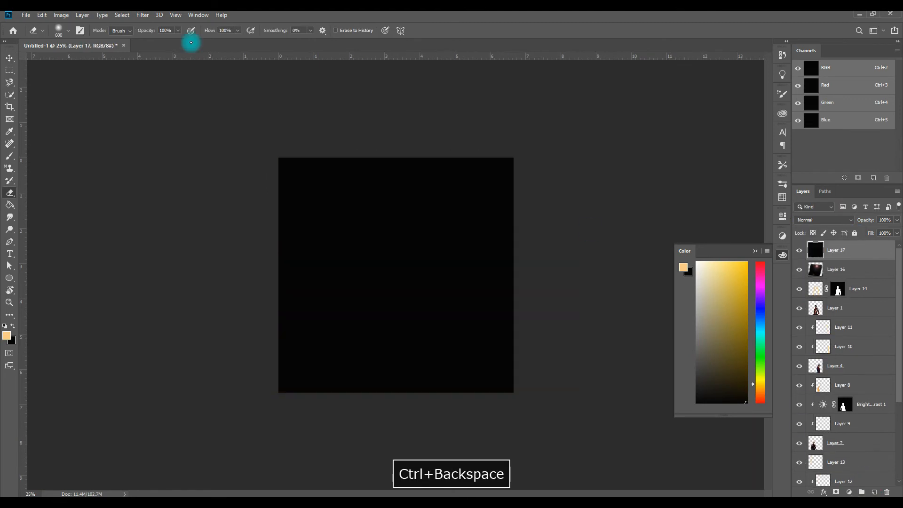
pyautogui.click(143, 16)
pyautogui.click(283, 222)
pyautogui.click(369, 294)
pyautogui.click(506, 126)
pyautogui.click(813, 220)
pyautogui.click(805, 298)
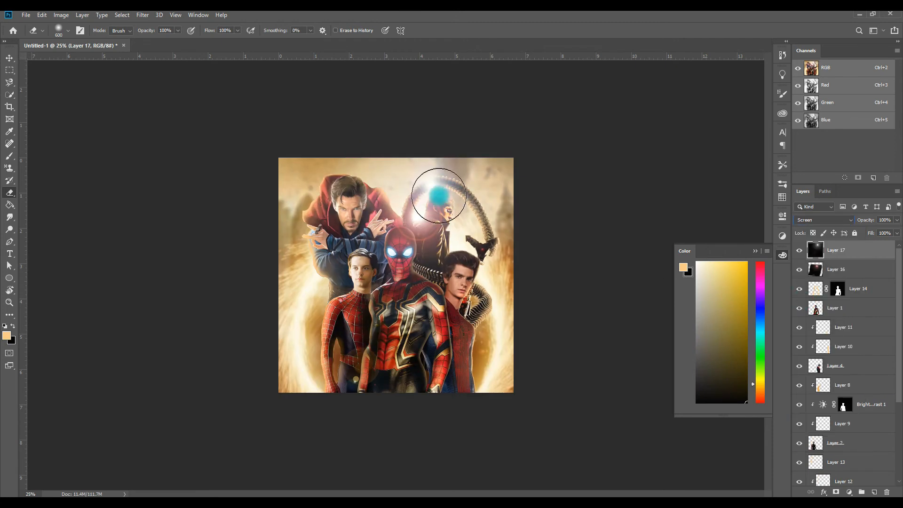
# Move Layer 17's flare to the poster's upper-right corner and erase its visible edges
pyautogui.press('v')
pyautogui.moveTo(433, 181)
pyautogui.mouseDown()
pyautogui.moveTo(438, 262)
pyautogui.moveTo(346, 285)
pyautogui.moveTo(400, 264)
pyautogui.moveTo(514, 192)
pyautogui.mouseUp()
pyautogui.press('e')
pyautogui.hotkey('ctrl', '=')
pyautogui.hotkey('ctrl', '-')
# Place the Spider-Man No Way Home logo as the top layer, scaled down over the figures' lower bodies
pyautogui.click(835, 366)
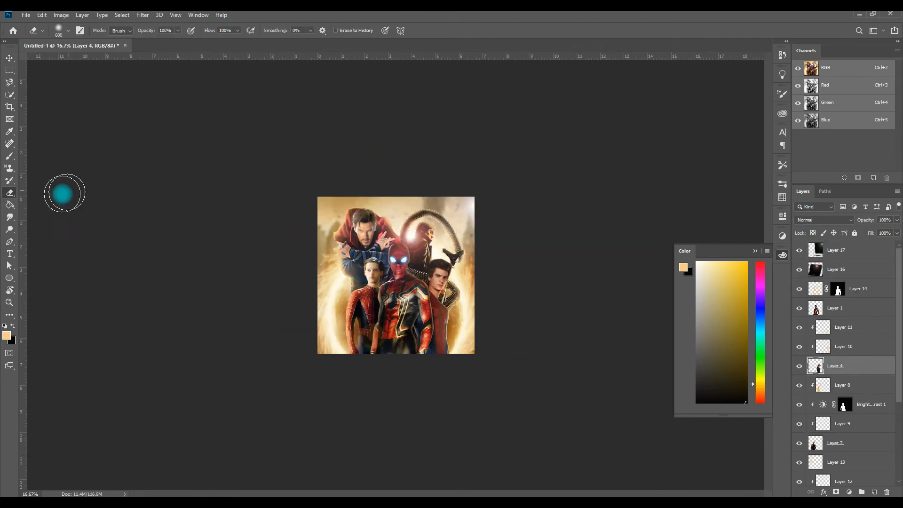
pyautogui.hotkey('ctrl', '-')
pyautogui.hotkey('ctrl', '=')
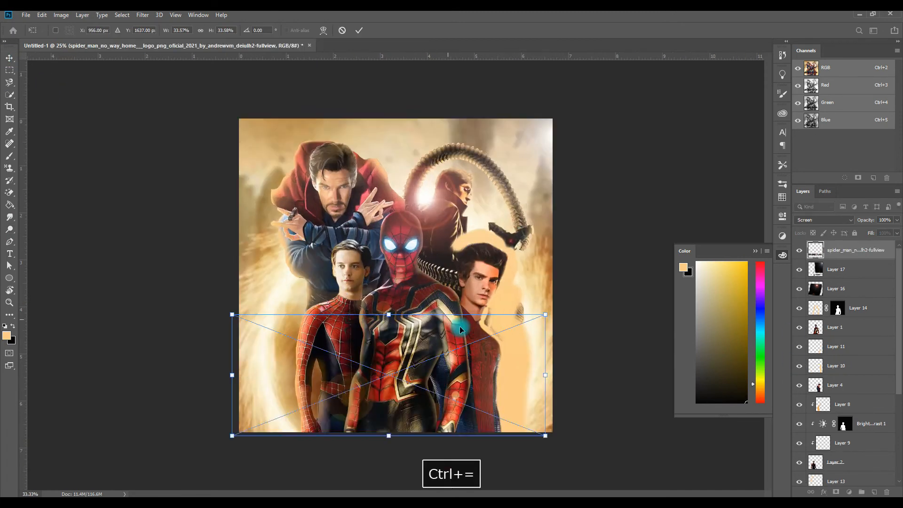
pyautogui.hotkey('ctrl', '=')
pyautogui.moveTo(651, 221); pyautogui.dragTo(491, 256)
pyautogui.moveTo(446, 299); pyautogui.dragTo(520, 291)
pyautogui.click(667, 203)
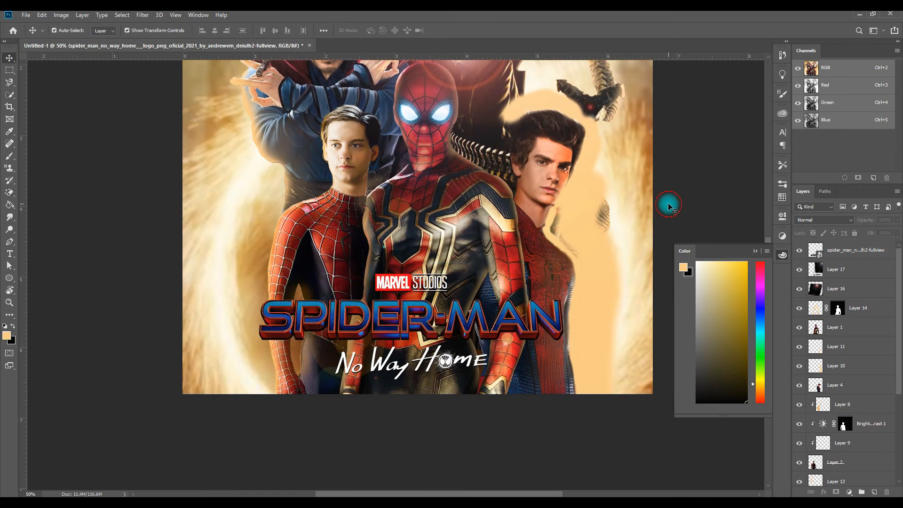
# Enlarge the No Way Home logo and center it across the lower part of the poster
pyautogui.hotkey('ctrl', '-')
pyautogui.hotkey('ctrl', '=')
pyautogui.hotkey('ctrl', '=')
pyautogui.moveTo(460, 324); pyautogui.dragTo(497, 296)
pyautogui.hotkey('ctrl', 't')
pyautogui.press('Return')
pyautogui.hotkey('ctrl', '-')
pyautogui.hotkey('ctrl', '-')
# Clip Layer 10 to Layer 4 again so its orange light stays within the unmasked Spider-Man beside Doctor Octopus
pyautogui.click(802, 408)
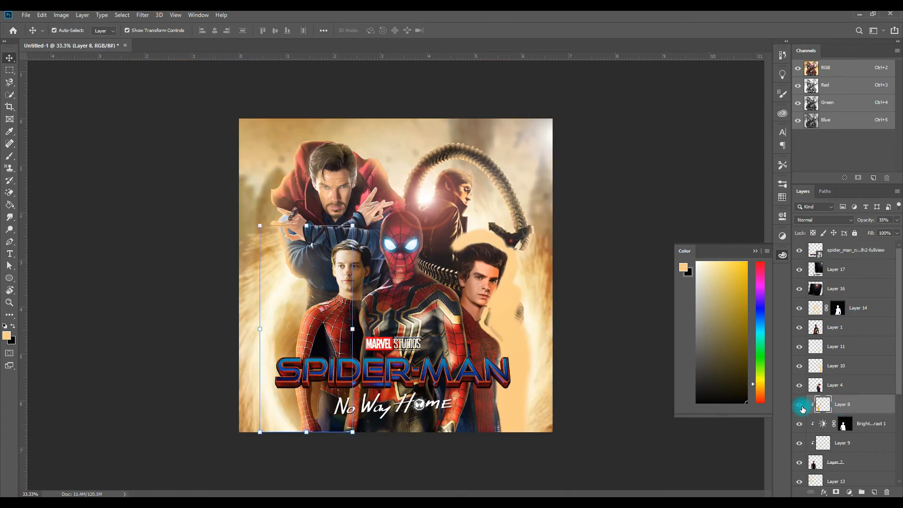
pyautogui.click(831, 369)
pyautogui.click(799, 366)
pyautogui.click(800, 365)
pyautogui.rightClick(850, 367)
pyautogui.click(776, 284)
pyautogui.click(665, 332)
pyautogui.hotkey('ctrl', '-')
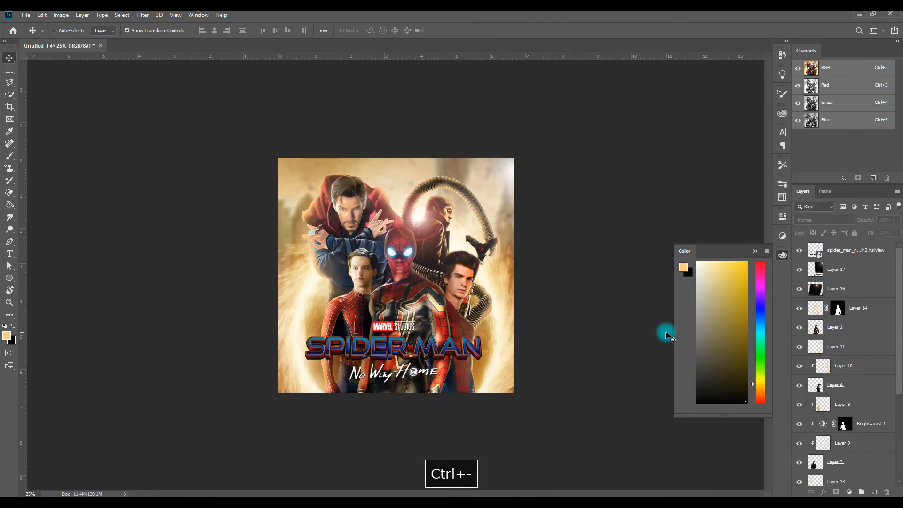
# Toggle Layer 10's visibility to compare its light and nudge the No Way Home logo slightly into place
pyautogui.scroll(4, 462, 271)
pyautogui.click(799, 367)
pyautogui.click(799, 367)
pyautogui.click(837, 385)
pyautogui.click(606, 312)
pyautogui.hotkey('ctrl', '-')
pyautogui.hotkey('ctrl', '-')
pyautogui.hotkey('ctrl', '-')
pyautogui.hotkey('ctrl', '-')
pyautogui.hotkey('ctrl', '-')
pyautogui.scroll(1, 430, 369)
pyautogui.moveTo(429, 370); pyautogui.dragTo(432, 373)
pyautogui.click(543, 282)
pyautogui.hotkey('ctrl', '+')
# Group all poster layers, duplicate the group, hide the original and merge the duplicate into a single layer
pyautogui.click(866, 254)
pyautogui.scroll(-5, 855, 329)
pyautogui.keyDown('shift'); pyautogui.click(832, 457); pyautogui.keyUp('shift')
pyautogui.hotkey('ctrl', 'g')
pyautogui.hotkey('ctrl', 'j')
pyautogui.click(800, 258)
pyautogui.click(816, 244)
pyautogui.hotkey('ctrl', 'e')
# Apply Camera Raw to the merged copy with Exposure +0.65, Shadows -18, Whites +3, Blacks -18, Texture +33, Dehaze +6 and Vibrance +15
pyautogui.click(143, 15)
pyautogui.click(176, 71)
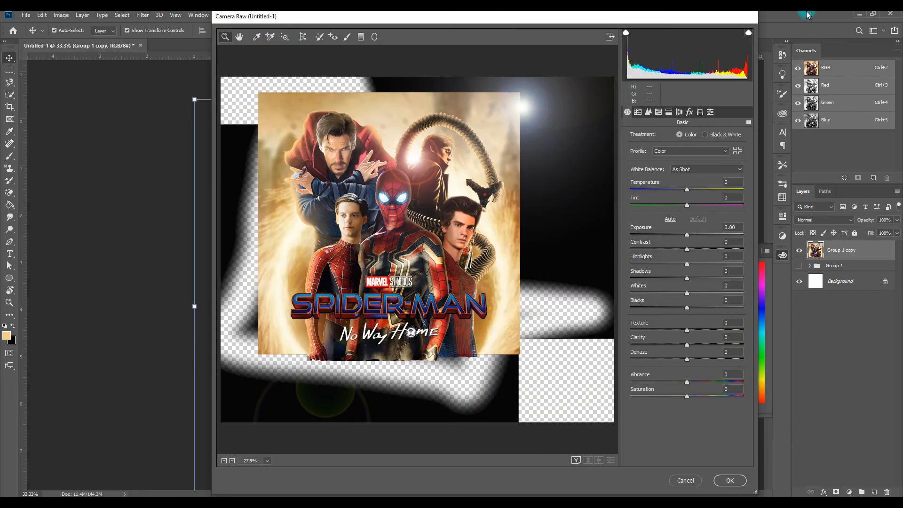
pyautogui.moveTo(687, 234); pyautogui.dragTo(695, 235)
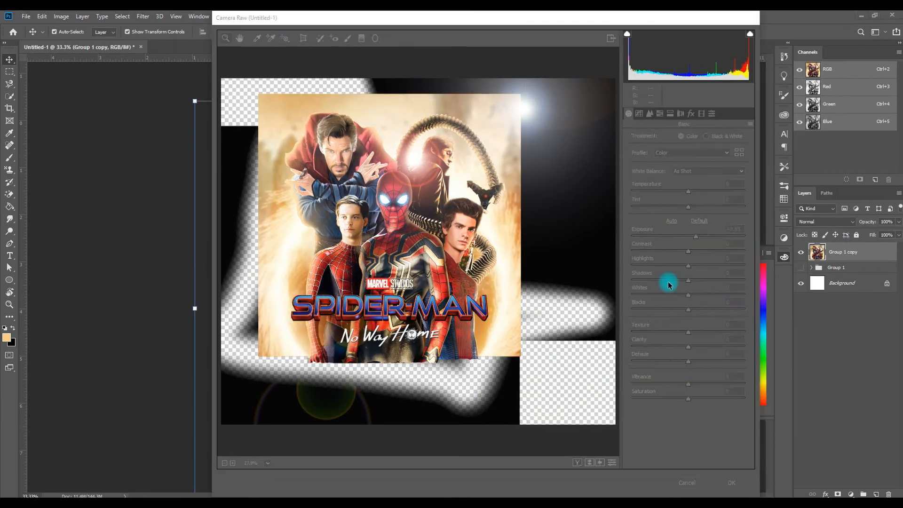
pyautogui.hotkey('ctrl', '+')
pyautogui.moveTo(687, 278)
pyautogui.mouseDown()
pyautogui.moveTo(676, 279)
pyautogui.moveTo(694, 295)
pyautogui.mouseUp()
pyautogui.moveTo(704, 335); pyautogui.dragTo(707, 332)
pyautogui.moveTo(688, 346); pyautogui.dragTo(696, 348)
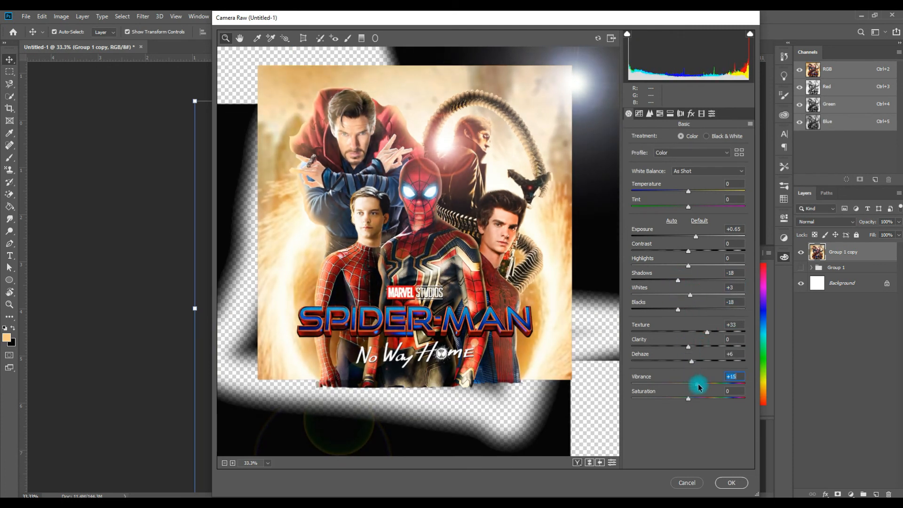
pyautogui.click(728, 483)
pyautogui.hotkey('ctrl', '-')
pyautogui.click(648, 222)
pyautogui.hotkey('ctrl', '=')
pyautogui.hotkey('ctrl', '-')
# Switch to File Explorer and place the sparks image from the my works folder over the poster's lower half at 51% opacity
pyautogui.hotkey('alt', 'Tab')
pyautogui.scroll(-4, 71, 263)
pyautogui.click(78, 330)
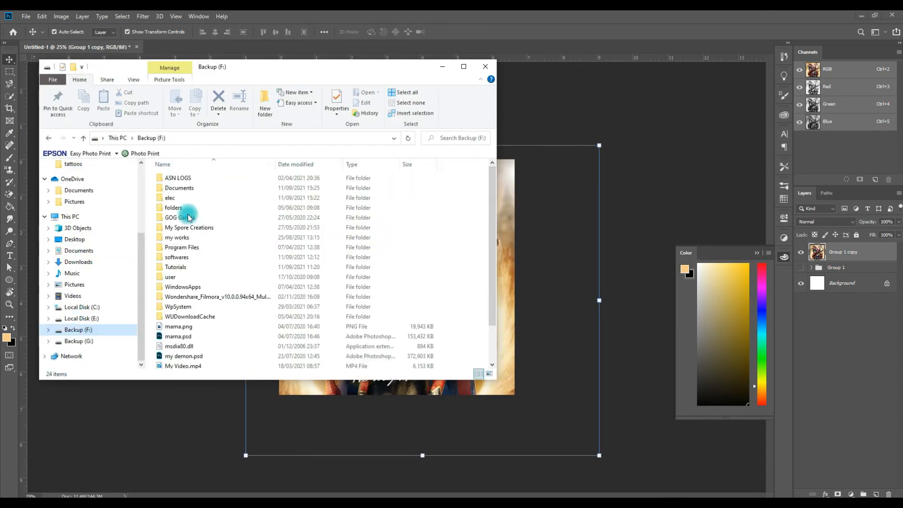
pyautogui.doubleClick(177, 237)
pyautogui.doubleClick(334, 306)
pyautogui.scroll(-5, 375, 304)
pyautogui.moveTo(353, 252); pyautogui.dragTo(431, 333)
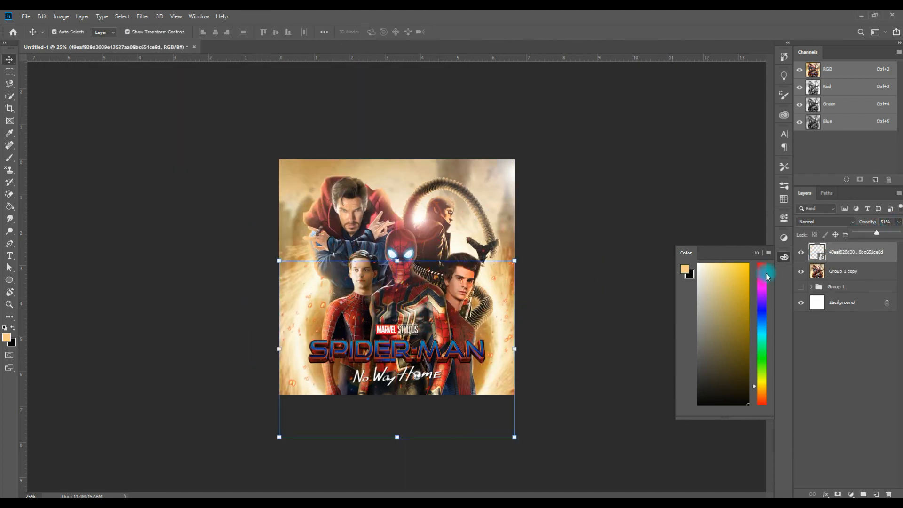
# Move the sparks layer into Group 1 between Layer 5 and Layer 6, behind the characters
pyautogui.moveTo(835, 267); pyautogui.dragTo(845, 431)
pyautogui.click(642, 292)
pyautogui.hotkey('ctrl', '=')
pyautogui.hotkey('ctrl', '=')
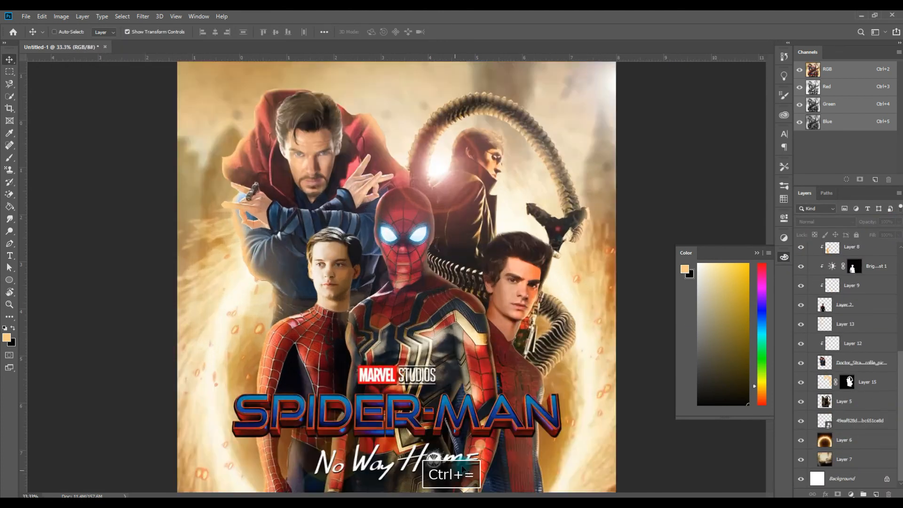
# Try to duplicate the sparks layer inside Group 1, and undo the attempt
pyautogui.click(561, 81)
pyautogui.scroll(-5, 811, 461)
pyautogui.click(844, 427)
pyautogui.hotkey('ctrl', 'j')
pyautogui.hotkey('ctrl', 'z')
pyautogui.hotkey('ctrl', 'z')
pyautogui.hotkey('ctrl', 'z')
pyautogui.hotkey('ctrl', 'z')
pyautogui.hotkey('ctrl', 'z')
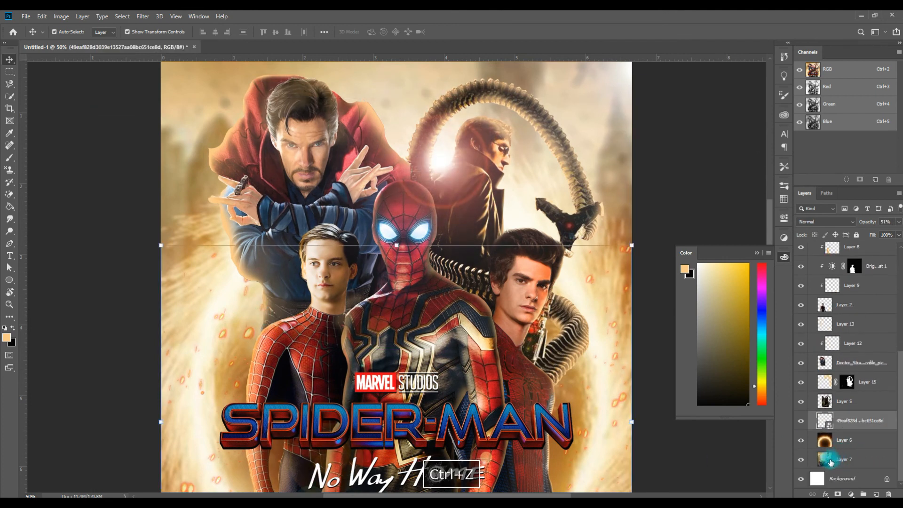
# Enlarge and reposition the sparks layer to spread the embers across the whole poster background
pyautogui.click(818, 427)
pyautogui.hotkey('ctrl', '-')
pyautogui.hotkey('ctrl', '-')
pyautogui.moveTo(539, 276); pyautogui.dragTo(532, 276)
pyautogui.press('Return')
pyautogui.hotkey('ctrl', '=')
pyautogui.hotkey('ctrl', 'g')
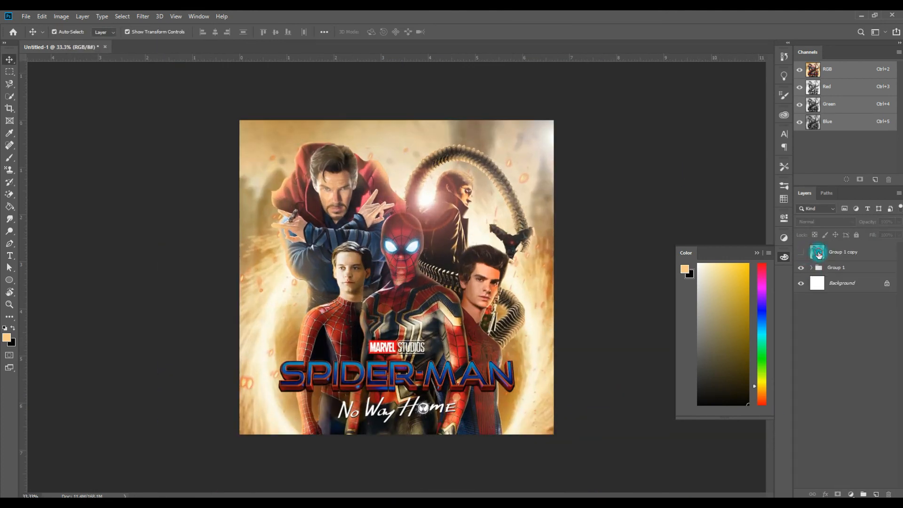
# Delete the hidden Group 1 copy layer above Group 1, keeping only Group 1 and the Background
pyautogui.hotkey('ctrl', '-')
pyautogui.hotkey('ctrl', '=')
pyautogui.click(826, 246)
pyautogui.hotkey('ctrl', '-')
pyautogui.click(825, 222)
pyautogui.click(864, 280)
pyautogui.click(860, 282)
# Examine the finished poster's characters and title up close, and the full composition at a reduced size
pyautogui.hotkey('ctrl', '=')
pyautogui.hotkey('ctrl', '=')
pyautogui.hotkey('ctrl', '=')
pyautogui.press('space')
pyautogui.moveTo(518, 284); pyautogui.dragTo(533, 300)
pyautogui.hotkey('ctrl', '-')
pyautogui.hotkey('ctrl', '-')
pyautogui.hotkey('ctrl', '-')
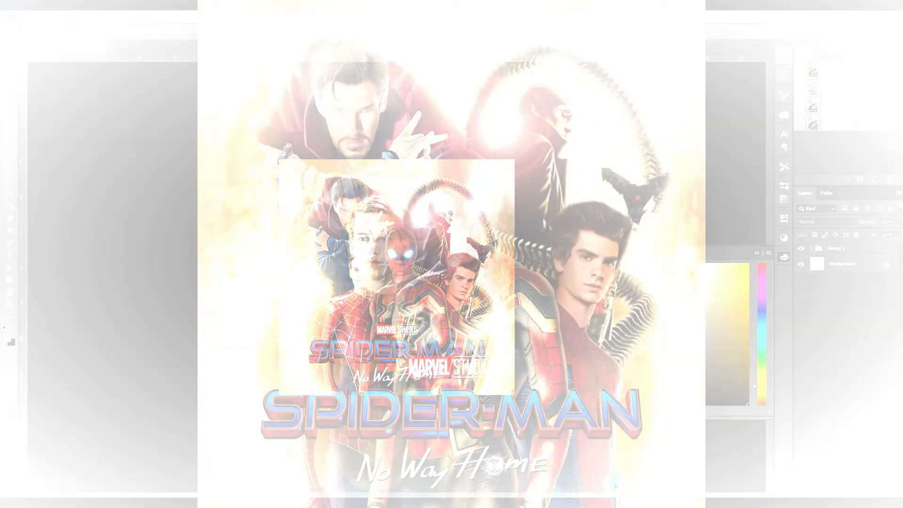